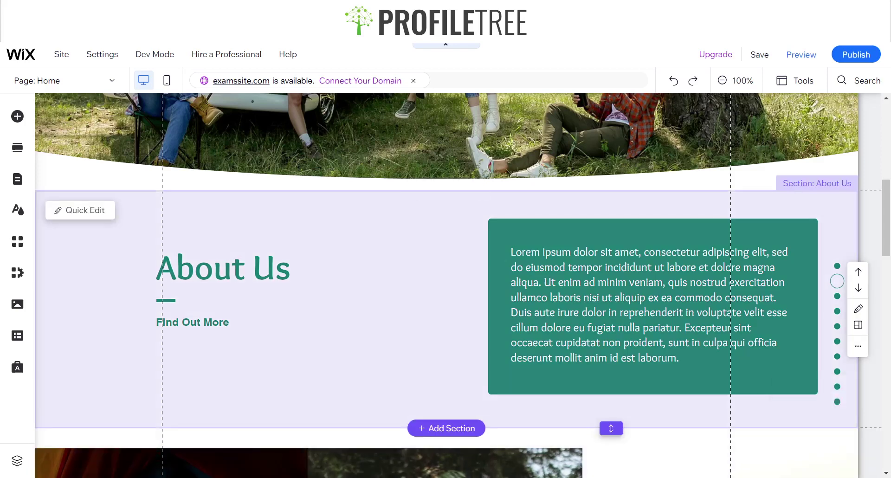
Look through the Home page from the Greetings hero to the footer, examining its sections and the dotted in-page menu
{"action": "scroll", "coordinate": [837, 301], "scroll_direction": "up", "scroll_amount": 5}
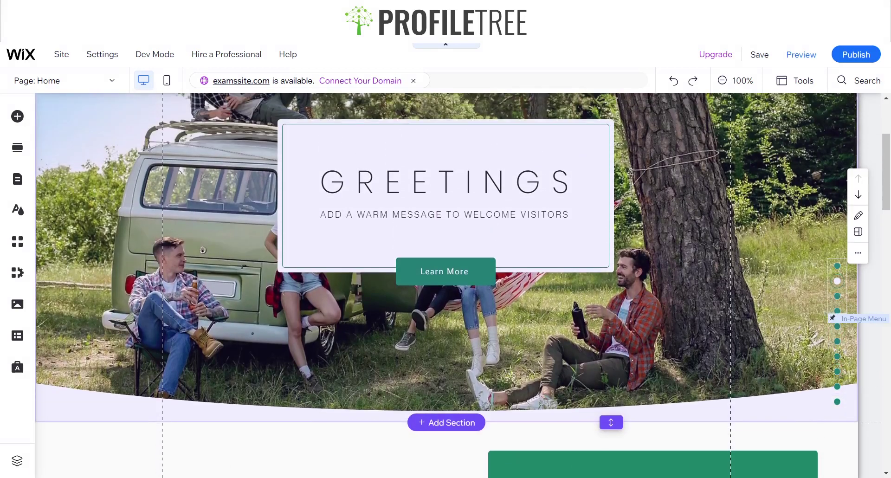
{"action": "scroll", "coordinate": [837, 288], "scroll_direction": "down", "scroll_amount": 8}
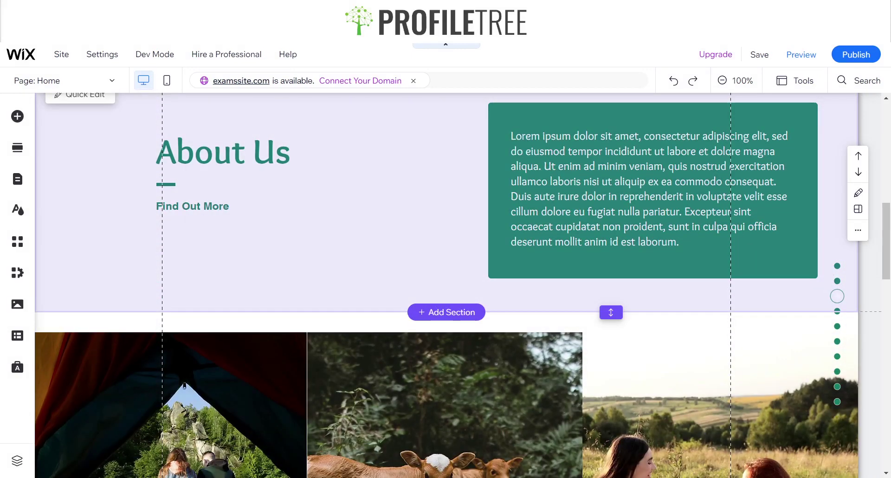
{"action": "scroll", "coordinate": [837, 295], "scroll_direction": "down", "scroll_amount": 4}
{"action": "scroll", "coordinate": [837, 295], "scroll_direction": "up", "scroll_amount": 3}
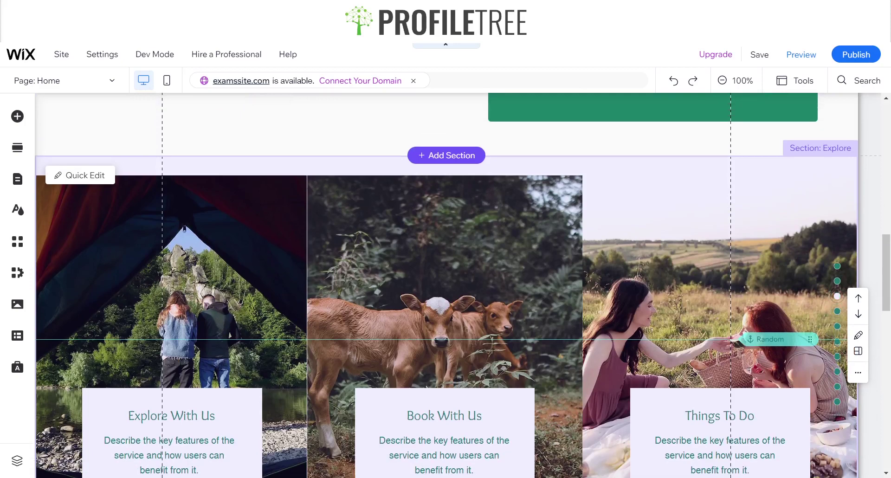
{"action": "scroll", "coordinate": [837, 296], "scroll_direction": "down", "scroll_amount": 3}
{"action": "scroll", "coordinate": [446, 285], "scroll_direction": "down", "scroll_amount": 1}
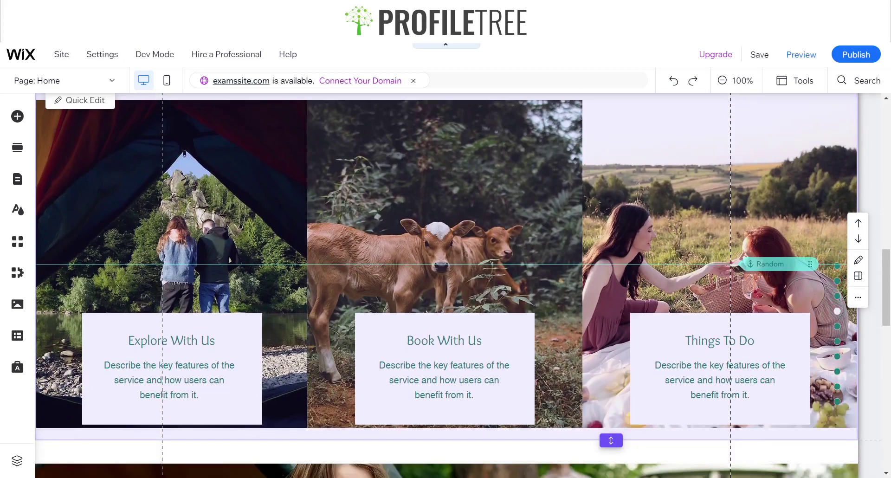
{"action": "scroll", "coordinate": [445, 285], "scroll_direction": "up", "scroll_amount": 1}
{"action": "scroll", "coordinate": [446, 285], "scroll_direction": "down", "scroll_amount": 1}
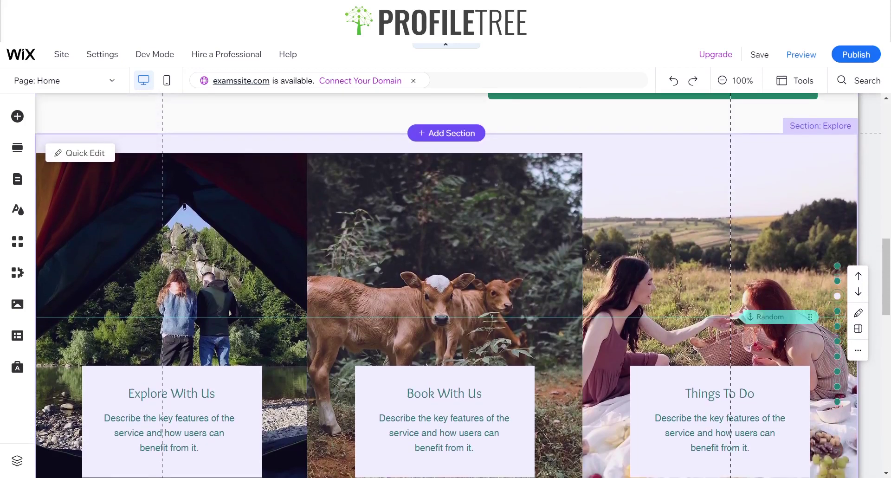
{"action": "scroll", "coordinate": [445, 285], "scroll_direction": "down", "scroll_amount": 5}
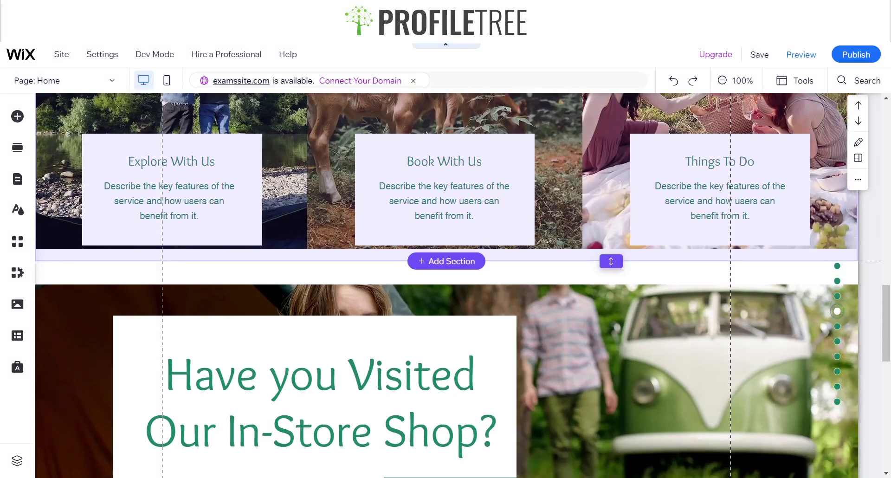
{"action": "scroll", "coordinate": [445, 285], "scroll_direction": "down", "scroll_amount": 5}
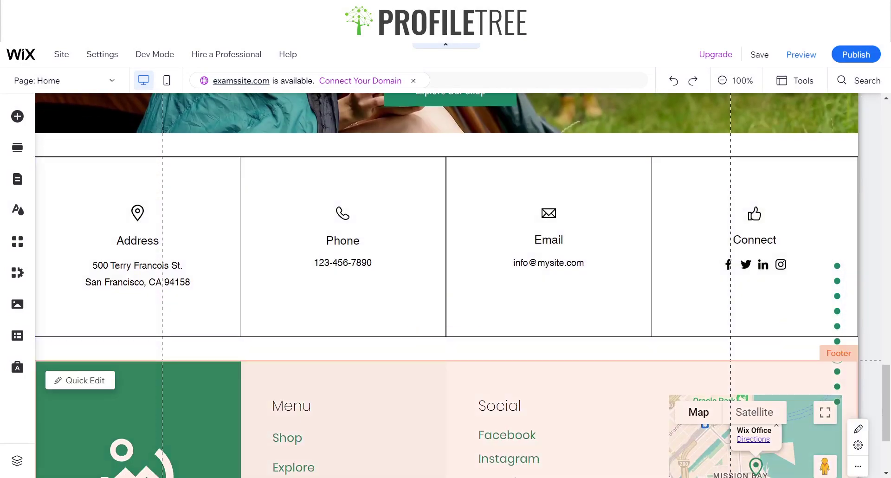
{"action": "scroll", "coordinate": [445, 285], "scroll_direction": "down", "scroll_amount": 3}
{"action": "scroll", "coordinate": [446, 285], "scroll_direction": "up", "scroll_amount": 3}
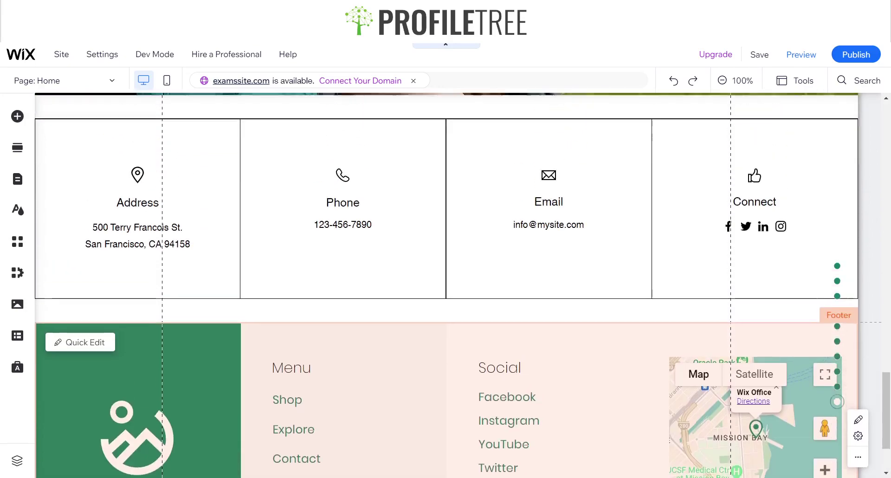
{"action": "scroll", "coordinate": [445, 285], "scroll_direction": "up", "scroll_amount": 15}
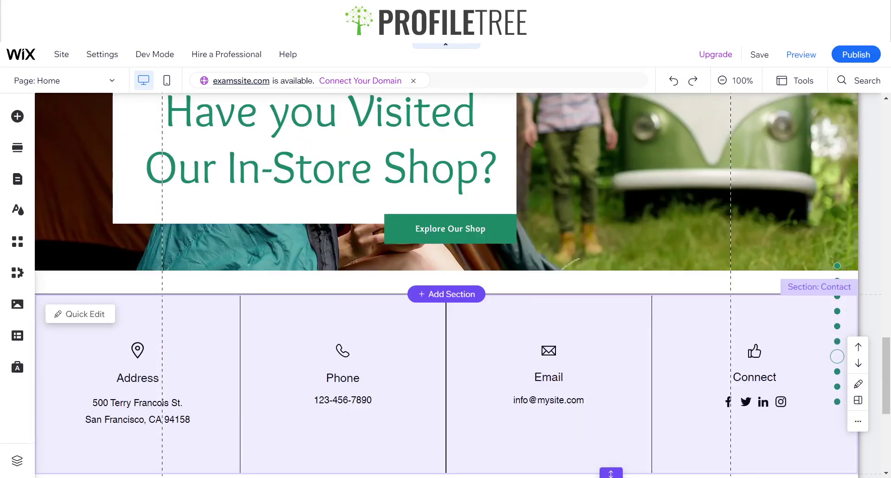
{"action": "scroll", "coordinate": [446, 285], "scroll_direction": "up", "scroll_amount": 5}
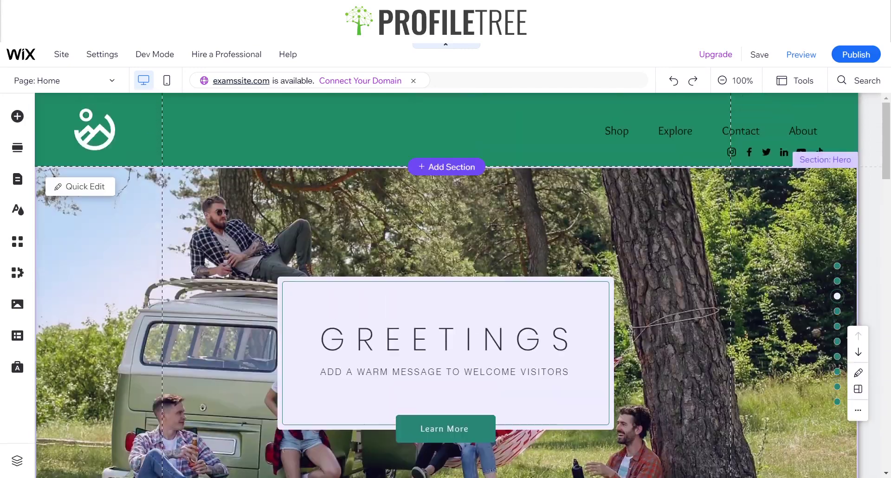
{"action": "scroll", "coordinate": [445, 285], "scroll_direction": "down", "scroll_amount": 10}
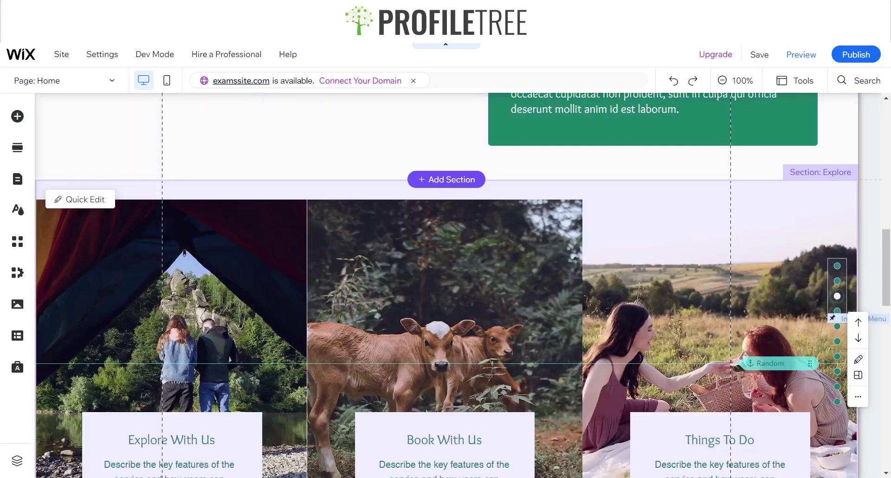
{"action": "scroll", "coordinate": [838, 319], "scroll_direction": "up", "scroll_amount": 6}
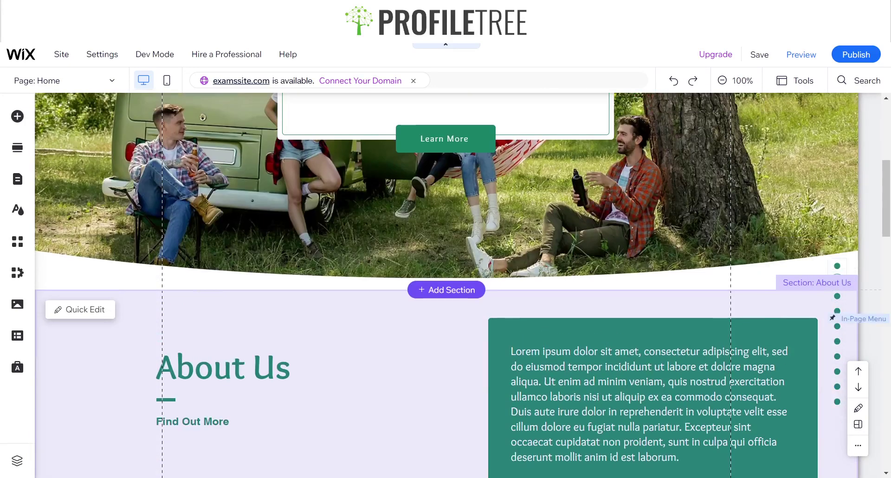
{"action": "scroll", "coordinate": [832, 318], "scroll_direction": "down", "scroll_amount": 1}
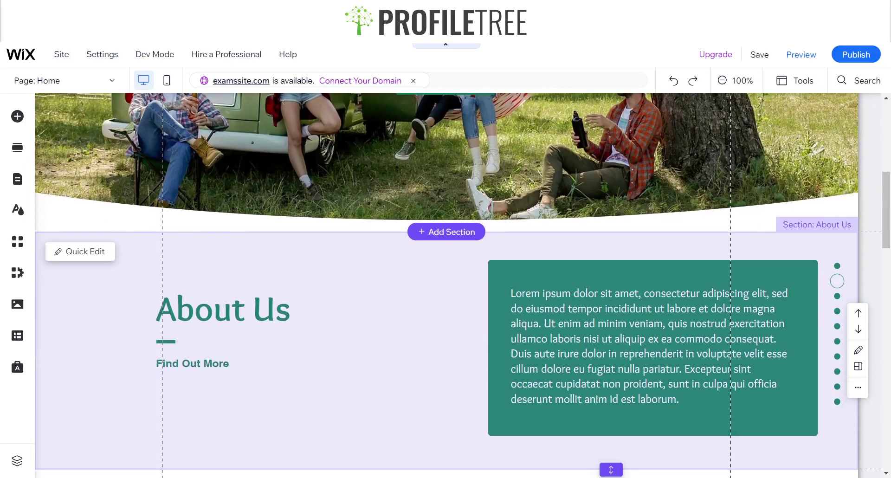
Delete the existing dotted in-page menu from the page and select the About Us section
{"action": "left_click", "coordinate": [838, 293]}
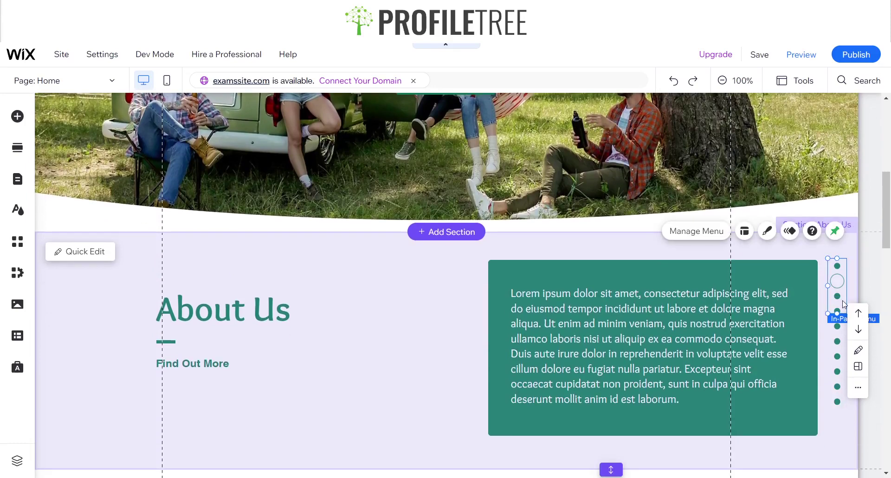
{"action": "key", "text": "Delete"}
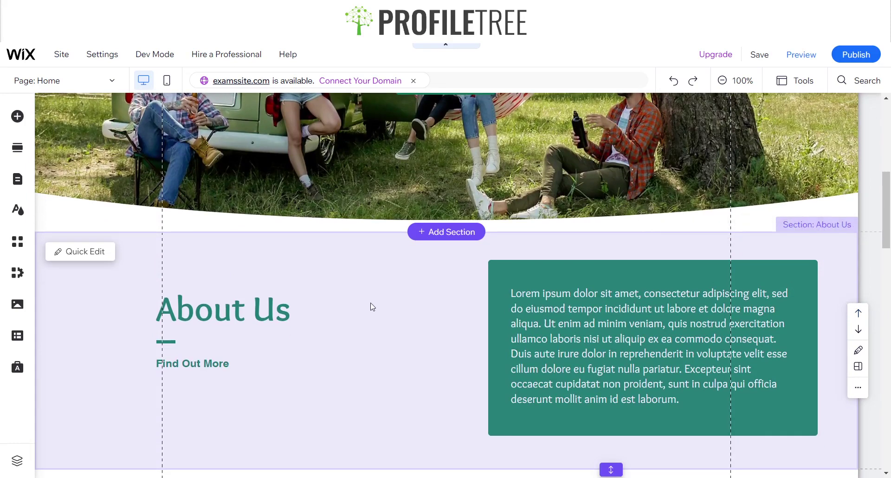
{"action": "left_click", "coordinate": [371, 306]}
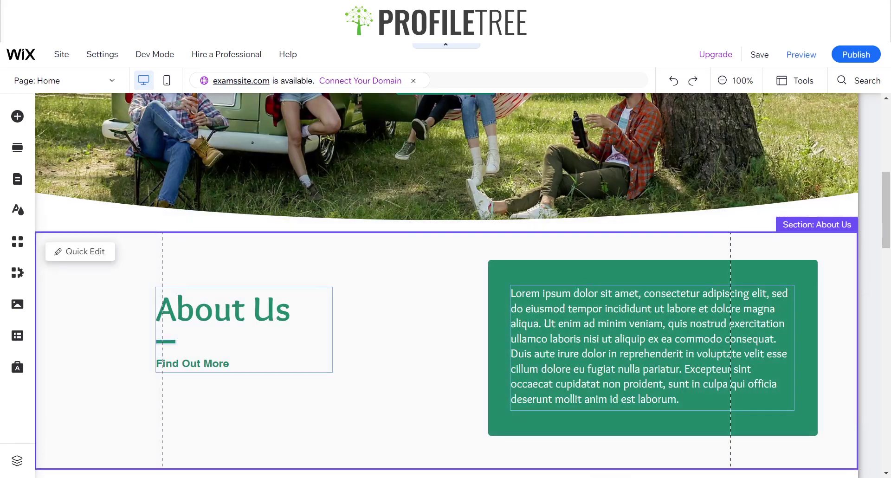
Browse the menu and anchor elements that can be added and search the editor for "menu"
{"action": "left_click", "coordinate": [17, 117]}
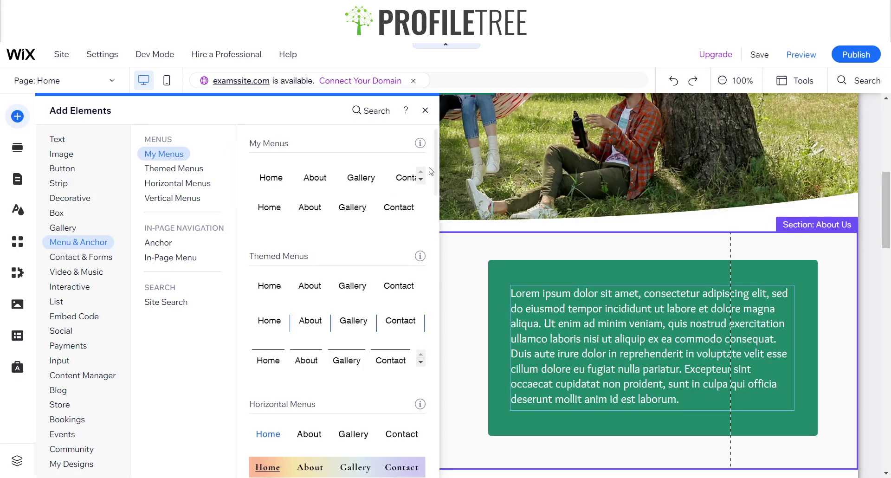
{"action": "left_click", "coordinate": [369, 111]}
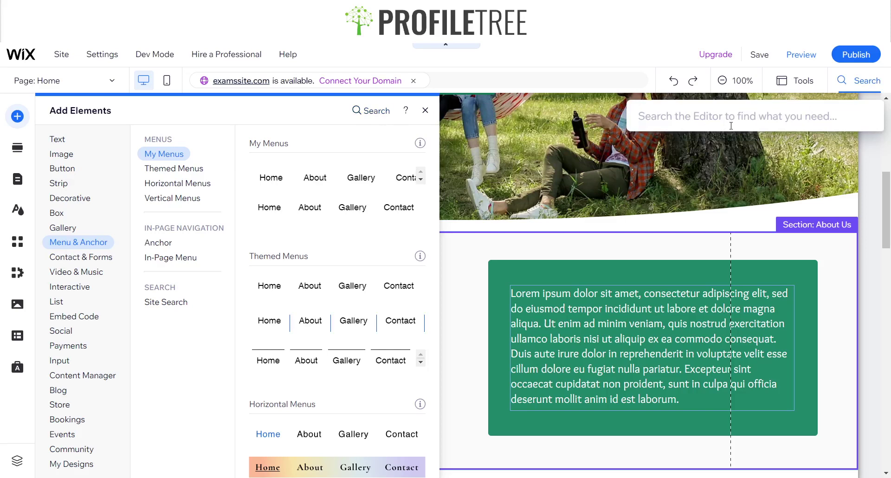
{"action": "type", "text": "menu"}
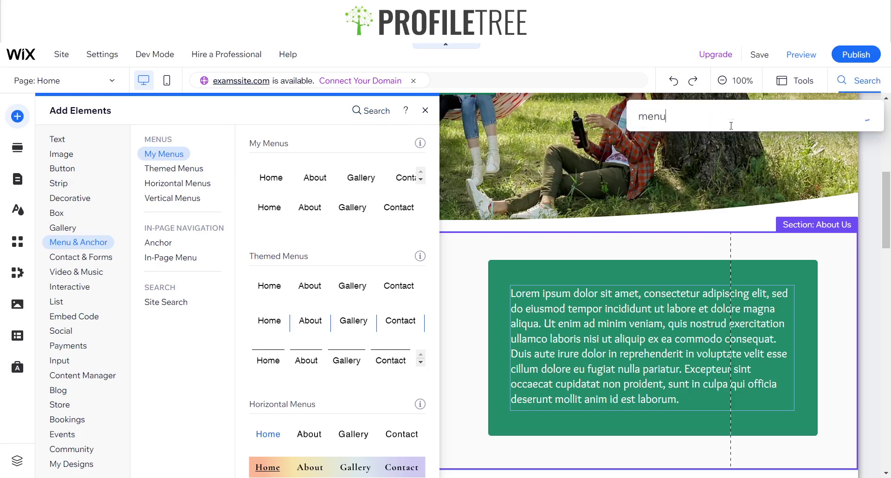
{"action": "left_click", "coordinate": [649, 246]}
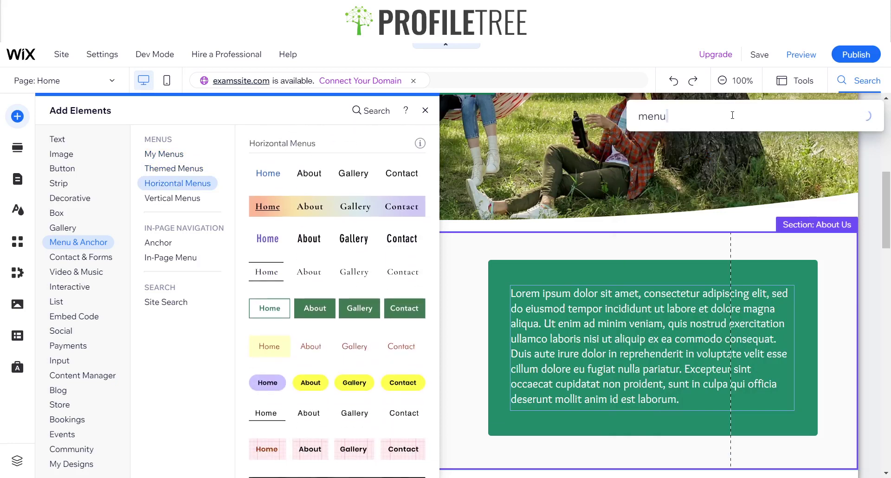
{"action": "key", "text": "Down"}
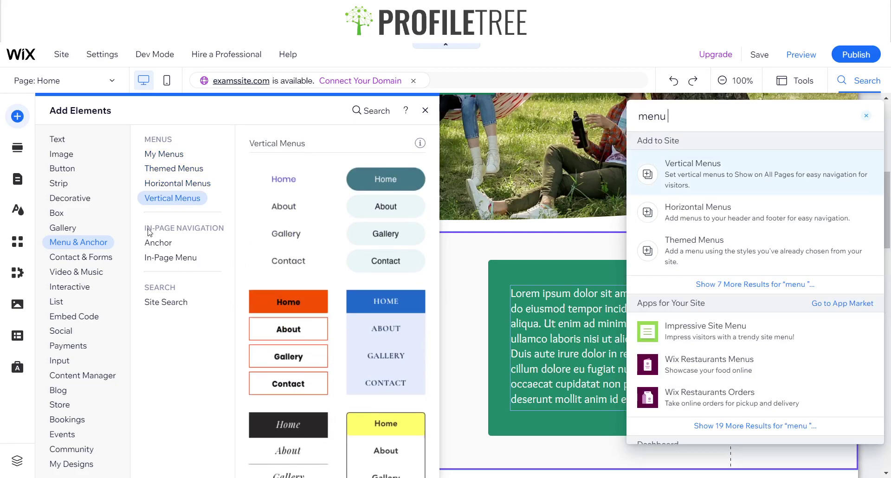
Add the teal-dotted in-page menu without labels to the About Us section, placed just right of the green text box
{"action": "left_click", "coordinate": [190, 261]}
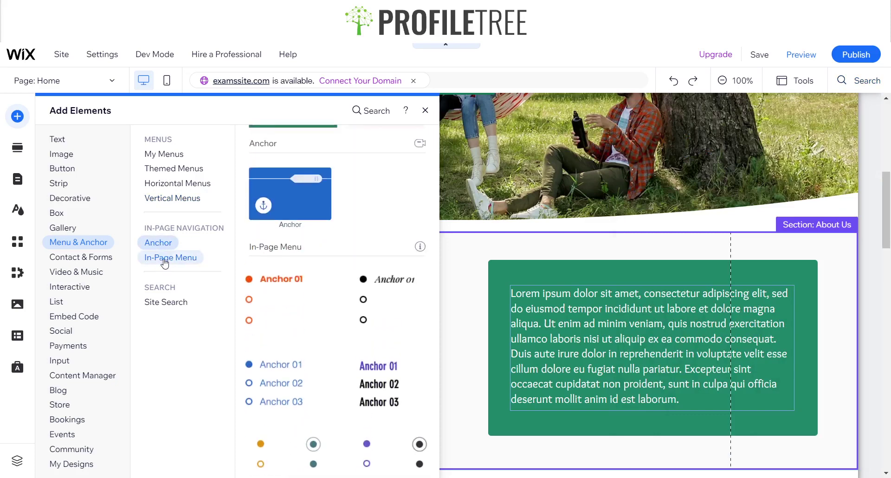
{"action": "left_click", "coordinate": [166, 258]}
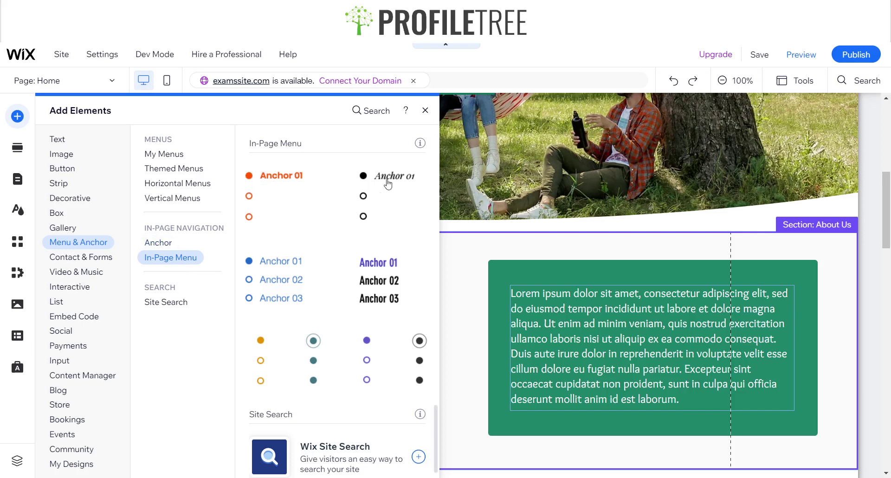
{"action": "scroll", "coordinate": [386, 318], "scroll_direction": "down", "scroll_amount": 1}
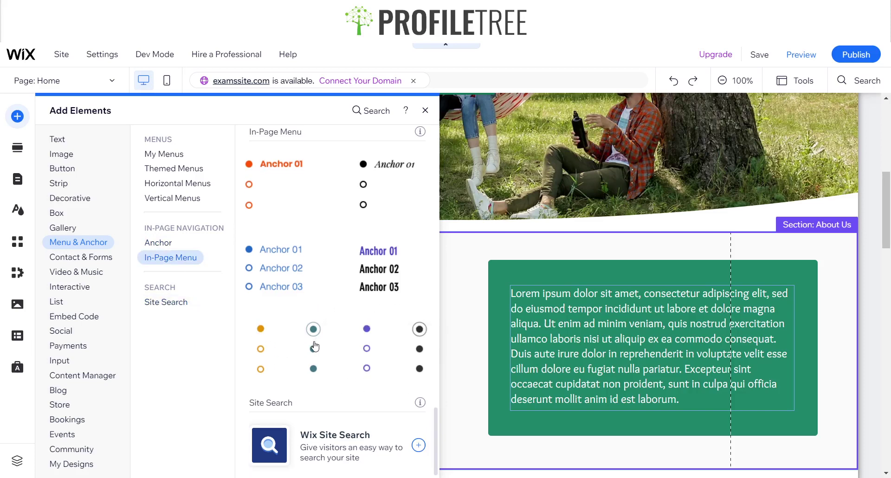
{"action": "left_click_drag", "start_coordinate": [314, 348], "coordinate": [837, 346]}
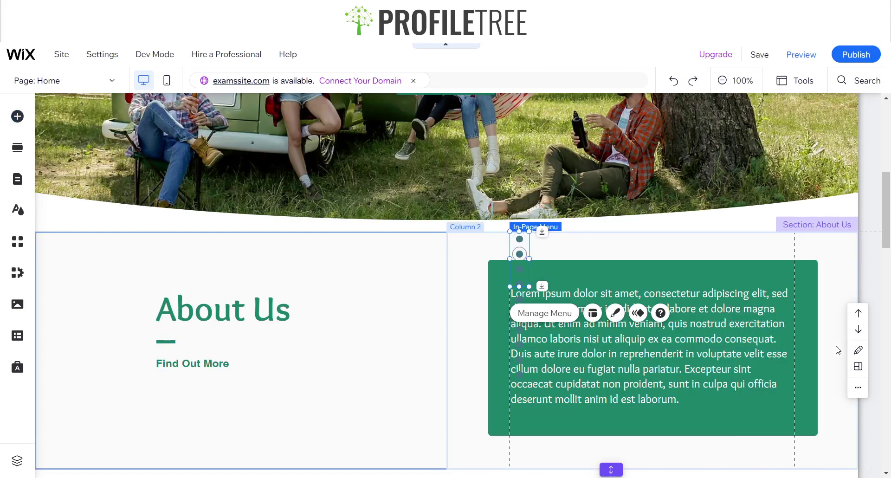
{"action": "left_click_drag", "start_coordinate": [728, 317], "coordinate": [839, 298]}
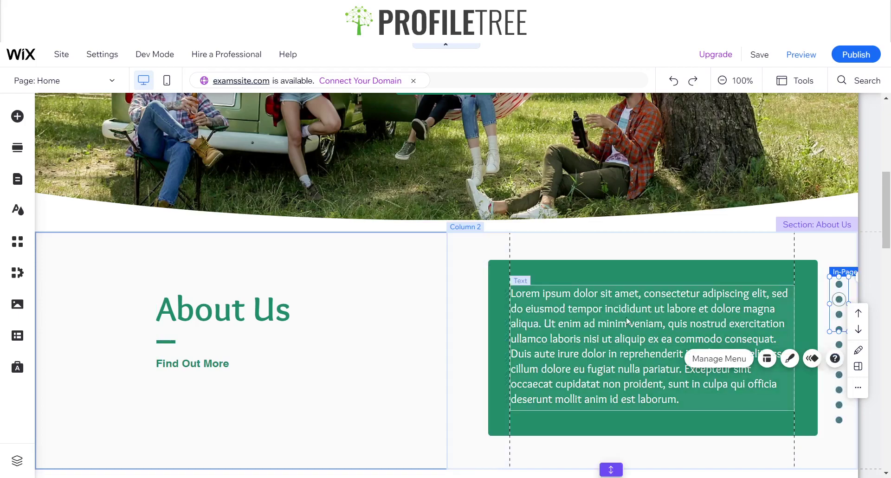
Move the new in-page menu slightly lower beside the green text box in the About Us section
{"action": "scroll", "coordinate": [544, 316], "scroll_direction": "down", "scroll_amount": 6}
{"action": "scroll", "coordinate": [477, 315], "scroll_direction": "up", "scroll_amount": 5}
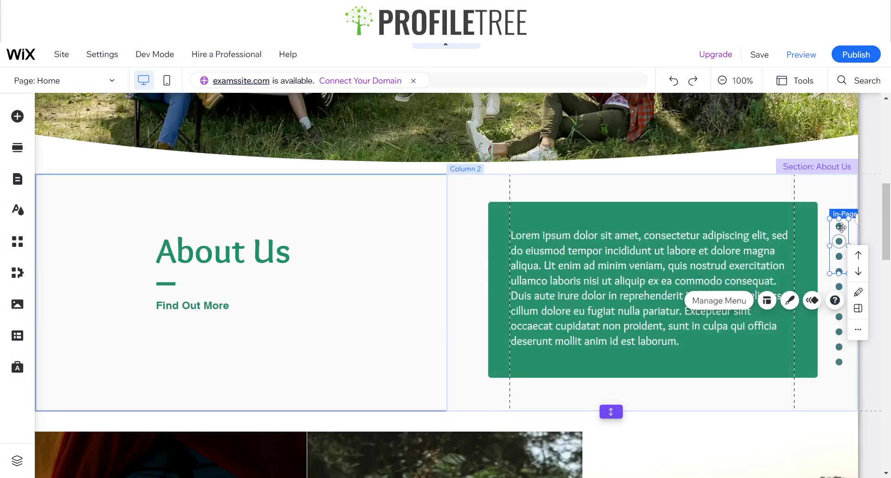
{"action": "scroll", "coordinate": [802, 263], "scroll_direction": "up", "scroll_amount": 5}
{"action": "scroll", "coordinate": [787, 270], "scroll_direction": "down", "scroll_amount": 4}
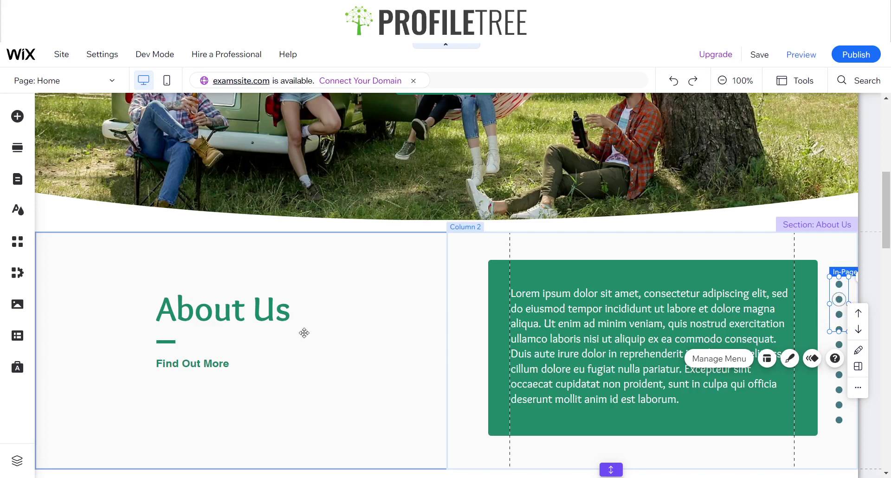
{"action": "left_click_drag", "start_coordinate": [304, 333], "coordinate": [838, 315]}
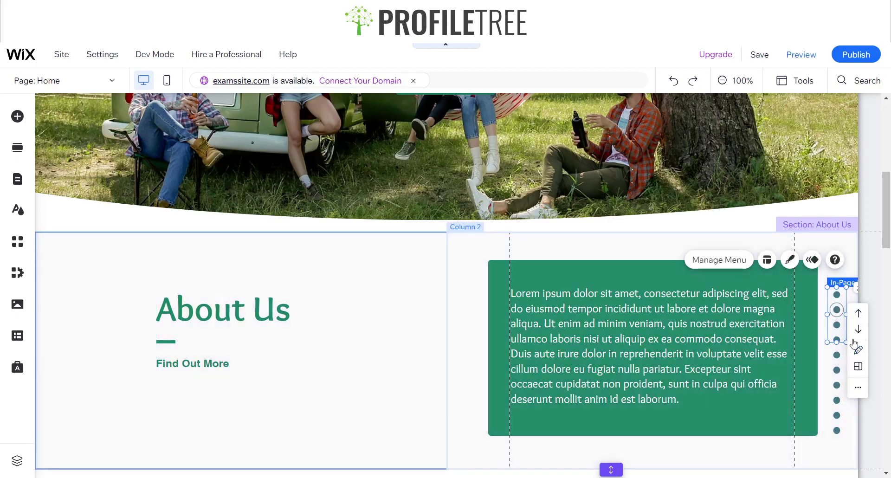
Delete the blank section between the Explore section and the "Have you Visited Our In-Store Shop?" banner
{"action": "scroll", "coordinate": [809, 291], "scroll_direction": "down", "scroll_amount": 10}
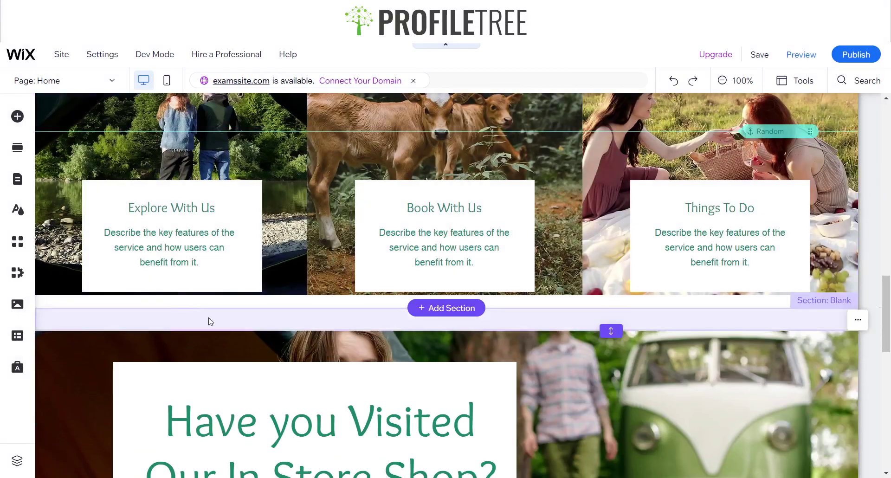
{"action": "left_click", "coordinate": [331, 321]}
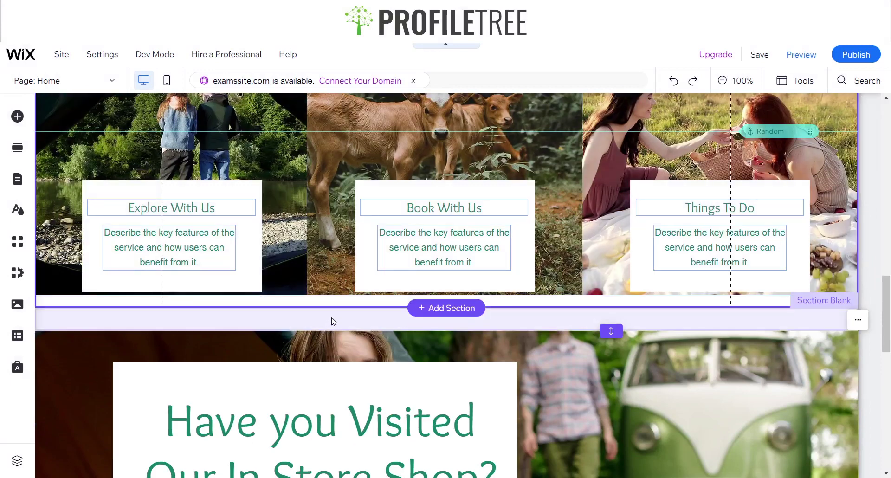
{"action": "left_click", "coordinate": [858, 319]}
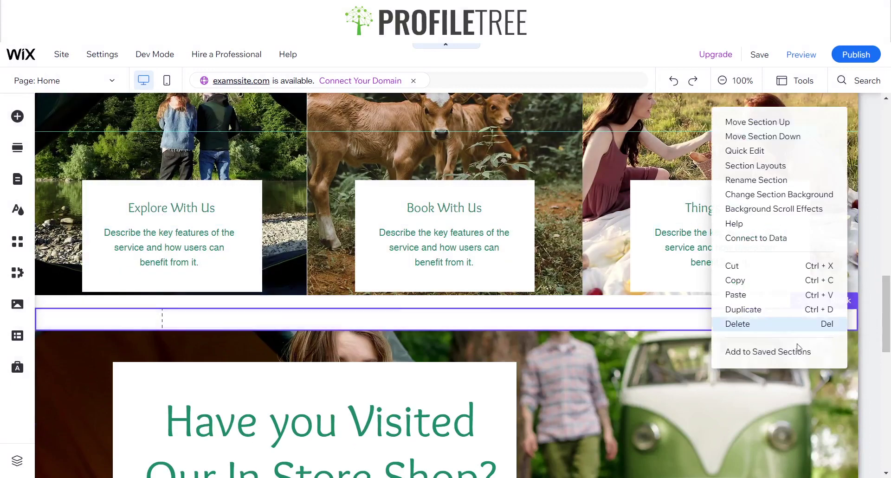
{"action": "left_click", "coordinate": [716, 329]}
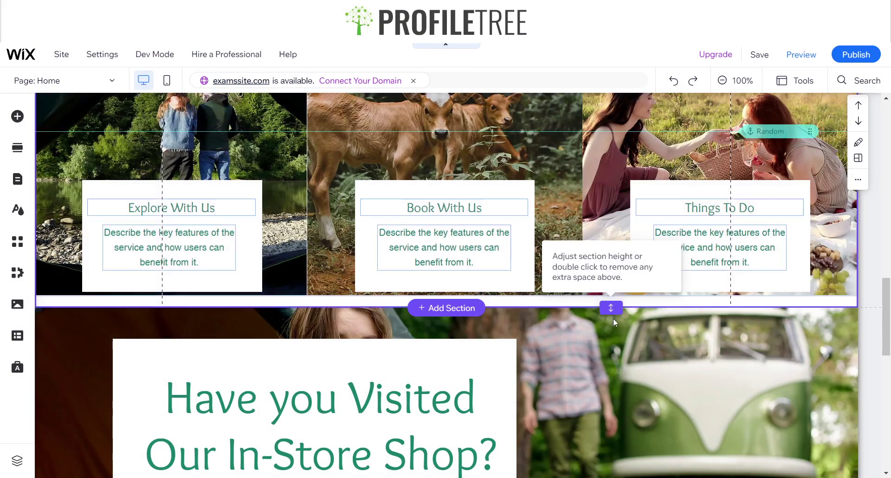
{"action": "left_click_drag", "start_coordinate": [611, 308], "coordinate": [611, 324]}
{"action": "scroll", "coordinate": [494, 270], "scroll_direction": "up", "scroll_amount": 6}
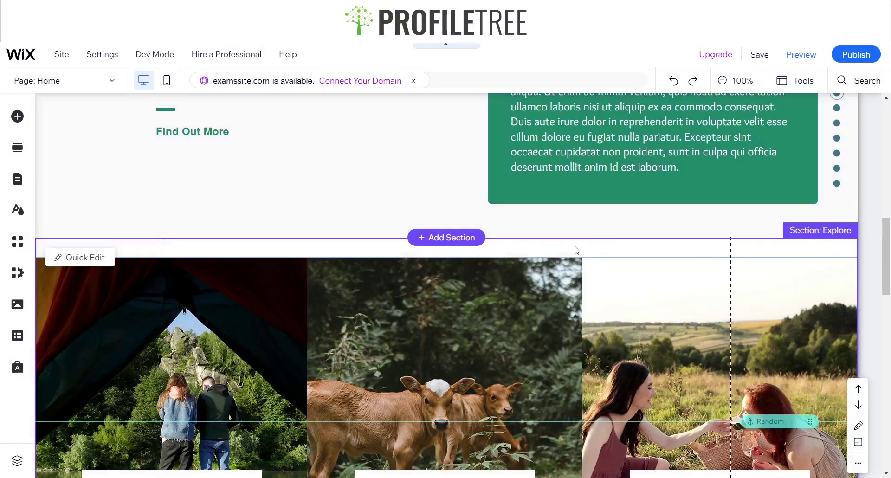
{"action": "scroll", "coordinate": [509, 231], "scroll_direction": "up", "scroll_amount": 4}
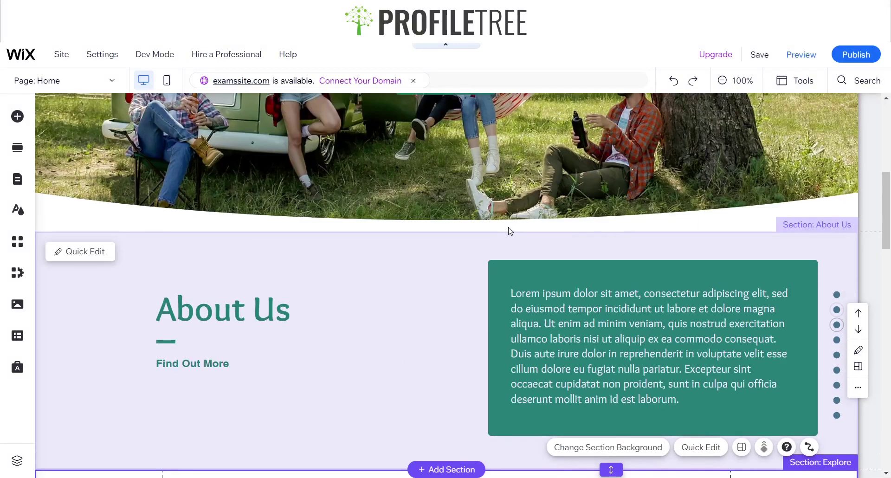
Delete the blank section between the "Explore Our Shop" banner and the contact details section
{"action": "scroll", "coordinate": [516, 242], "scroll_direction": "down", "scroll_amount": 16}
{"action": "scroll", "coordinate": [520, 253], "scroll_direction": "down", "scroll_amount": 6}
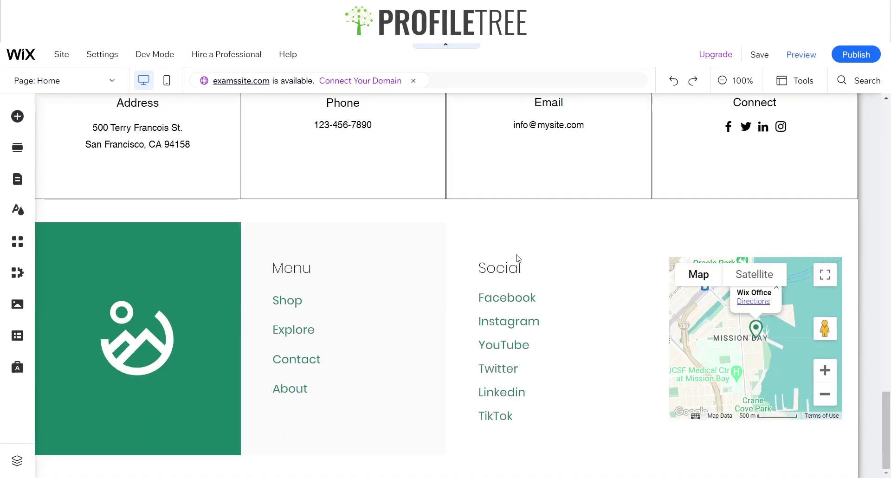
{"action": "scroll", "coordinate": [506, 246], "scroll_direction": "up", "scroll_amount": 4}
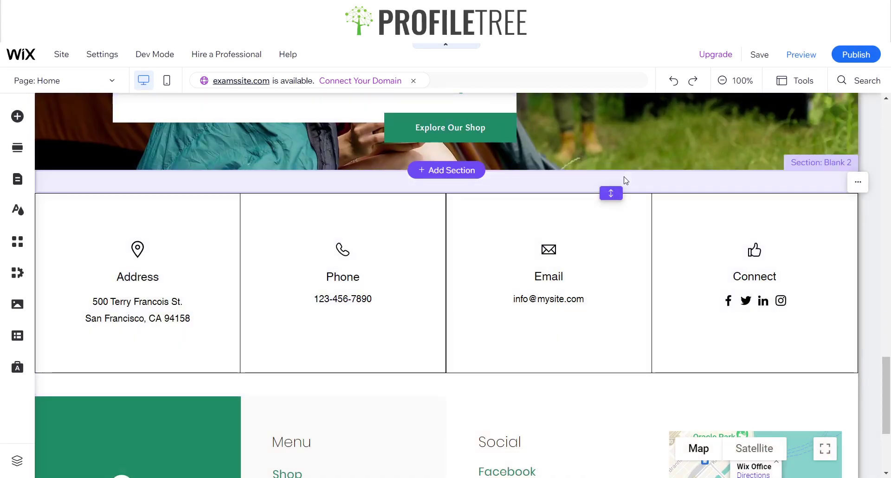
{"action": "left_click", "coordinate": [624, 178]}
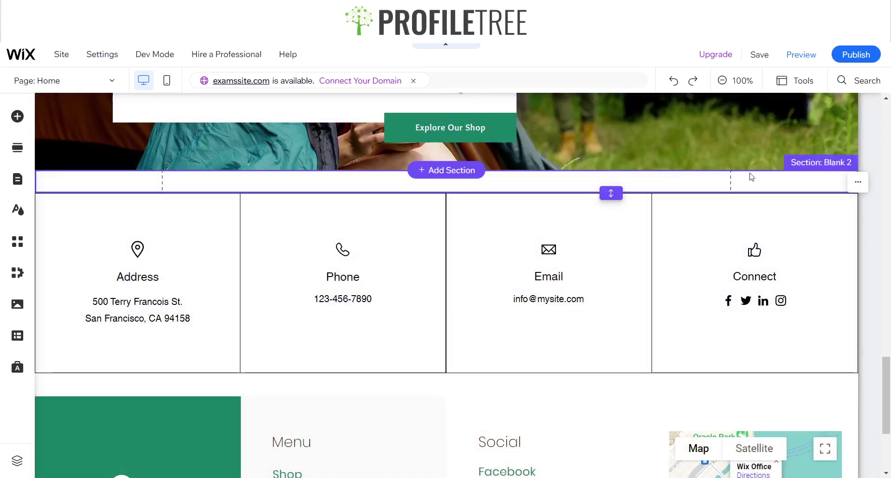
{"action": "left_click", "coordinate": [858, 182]}
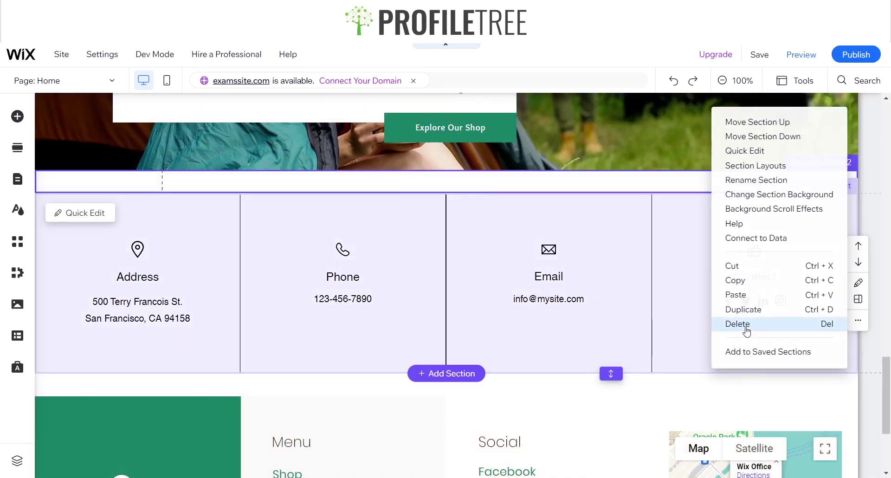
{"action": "left_click", "coordinate": [746, 329]}
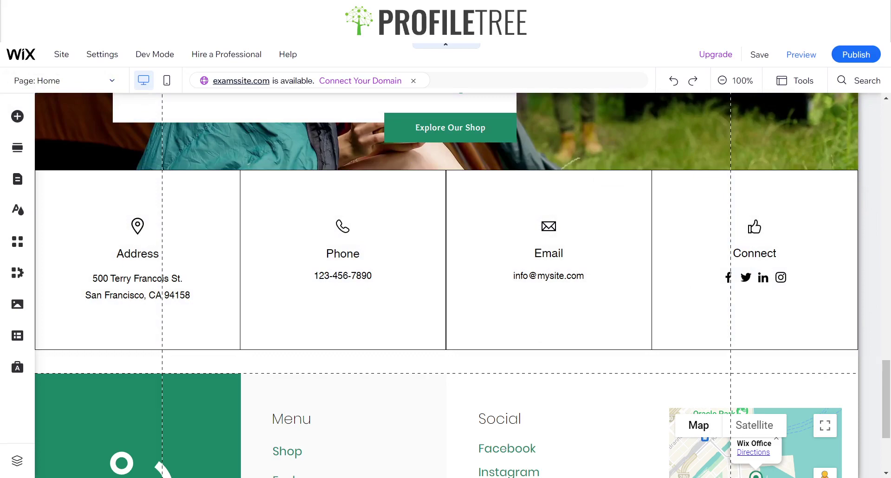
Open the custom design settings for the clicked state of the in-page menu in the About Us section
{"action": "scroll", "coordinate": [446, 278], "scroll_direction": "up", "scroll_amount": 15}
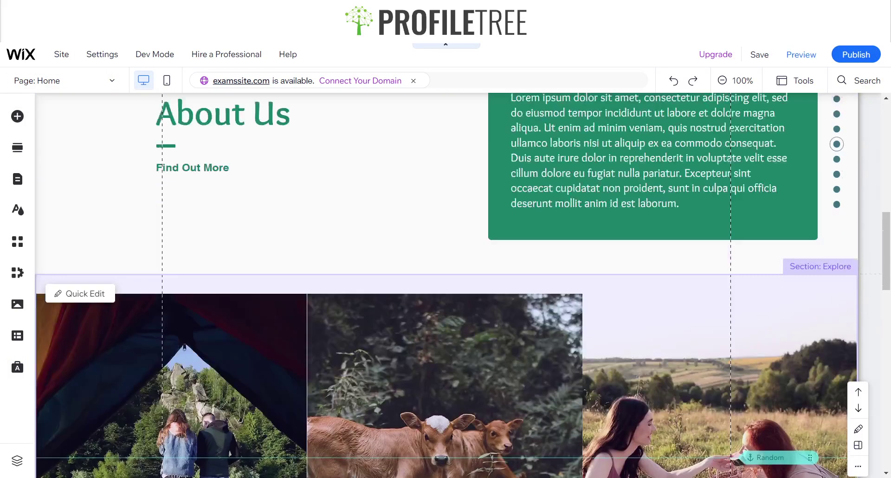
{"action": "scroll", "coordinate": [446, 284], "scroll_direction": "up", "scroll_amount": 1}
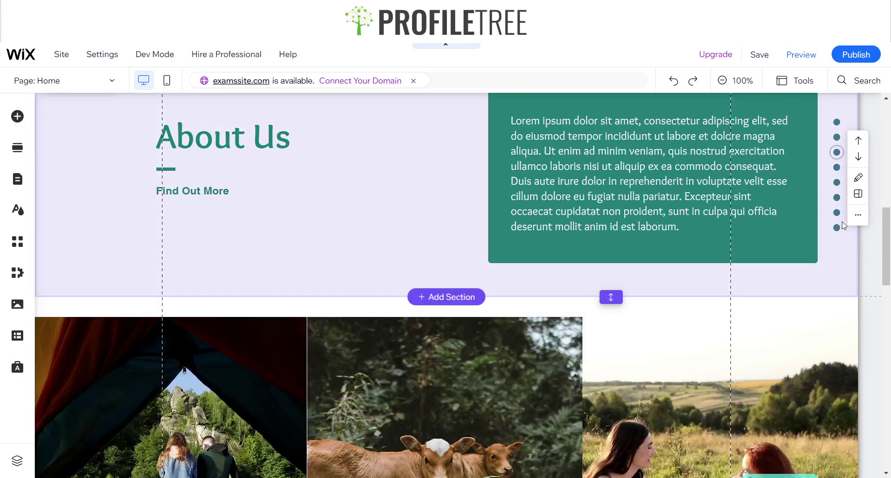
{"action": "left_click", "coordinate": [838, 204]}
{"action": "left_click", "coordinate": [837, 203]}
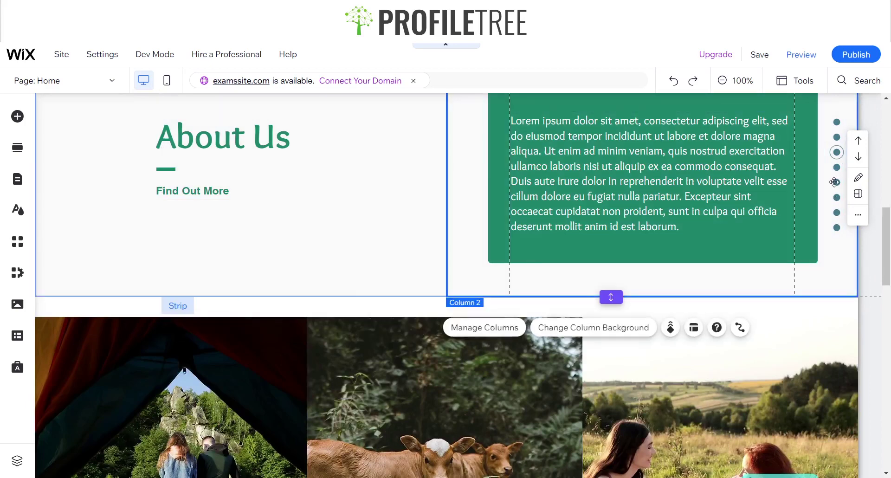
{"action": "scroll", "coordinate": [817, 185], "scroll_direction": "up", "scroll_amount": 2}
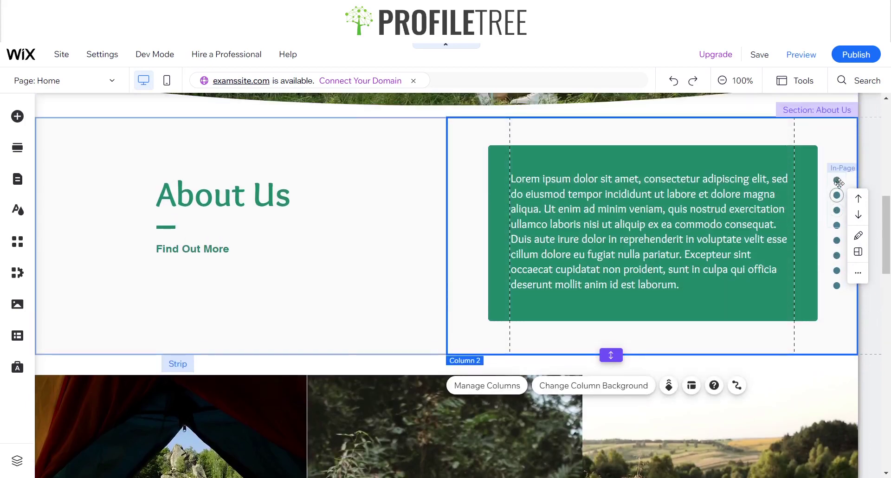
{"action": "left_click", "coordinate": [837, 184]}
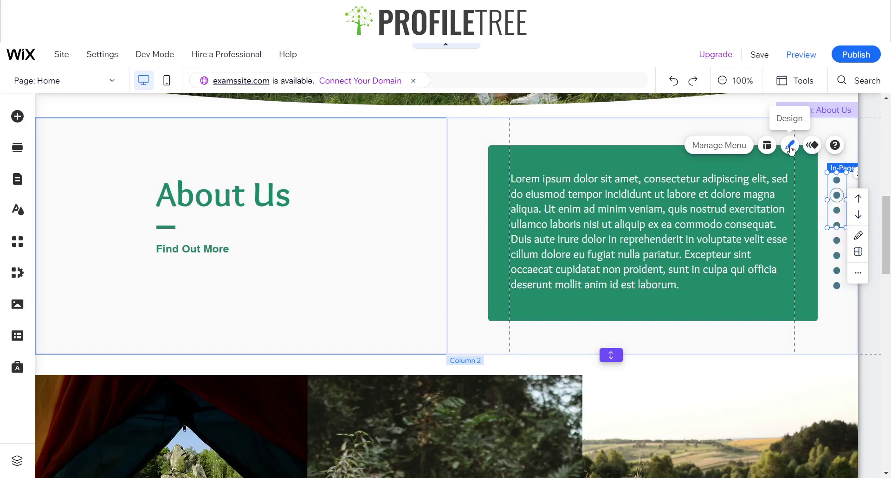
{"action": "left_click", "coordinate": [791, 146]}
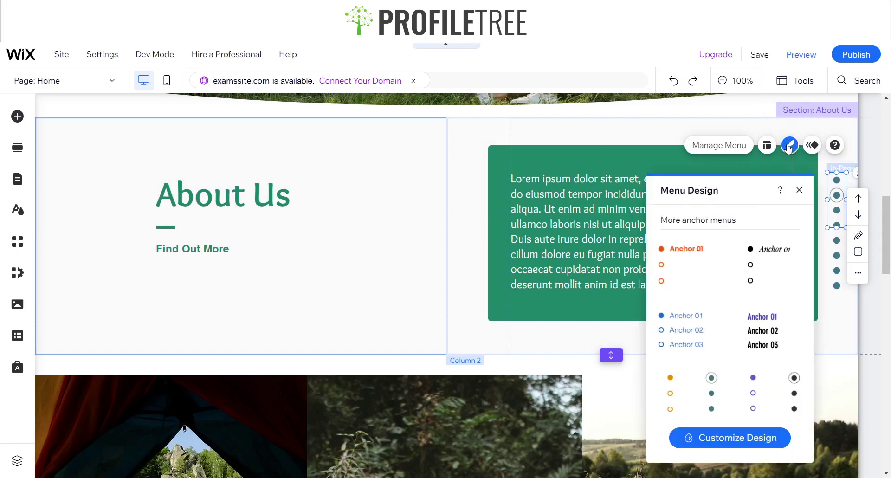
{"action": "left_click", "coordinate": [728, 443]}
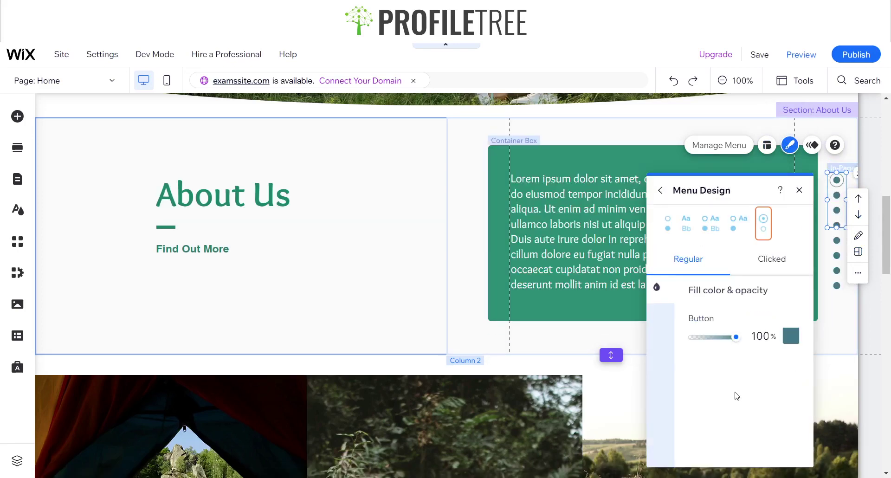
{"action": "left_click", "coordinate": [769, 259]}
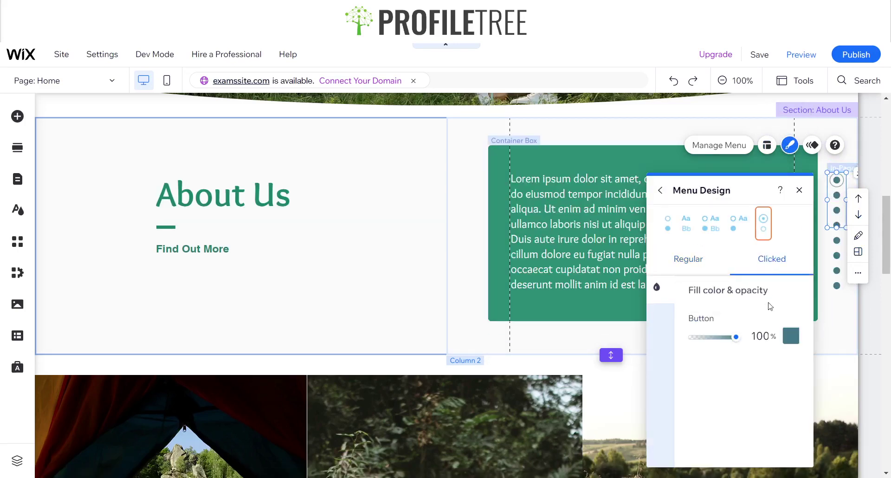
Try white as the fill color of the in-page menu's clicked button
{"action": "left_click", "coordinate": [791, 336]}
{"action": "left_click", "coordinate": [744, 296]}
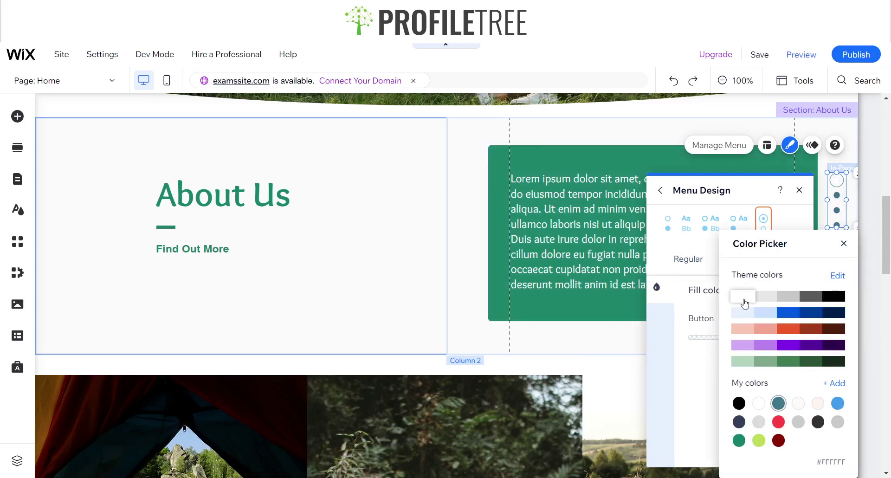
{"action": "left_click", "coordinate": [844, 243]}
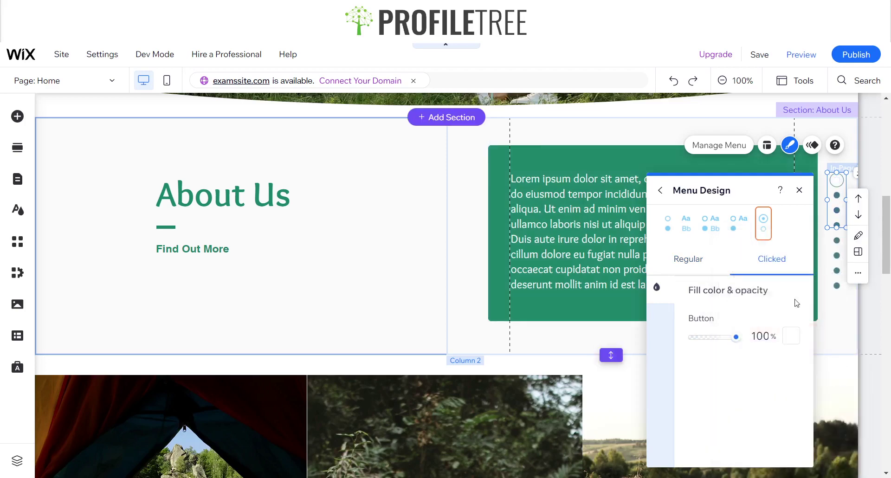
Set the fill color of the in-page menu's clicked button to the bright orange-red theme color
{"action": "left_click", "coordinate": [791, 336]}
{"action": "left_click", "coordinate": [787, 331]}
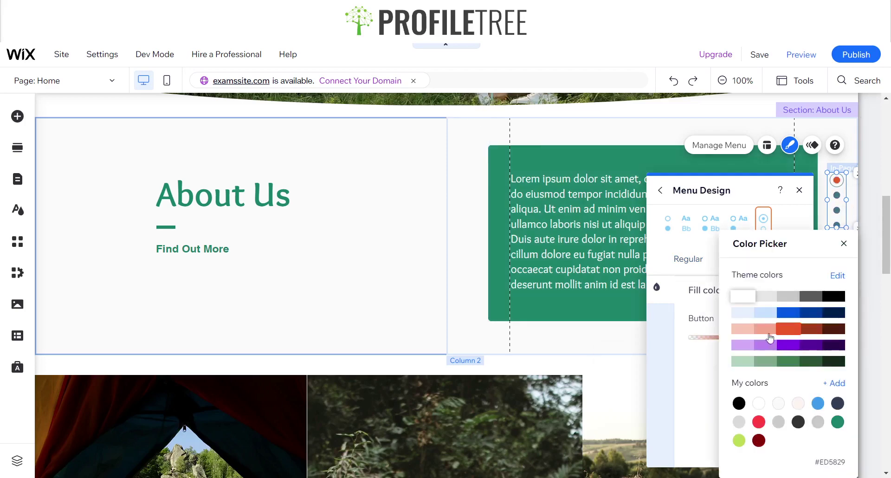
{"action": "left_click", "coordinate": [844, 244]}
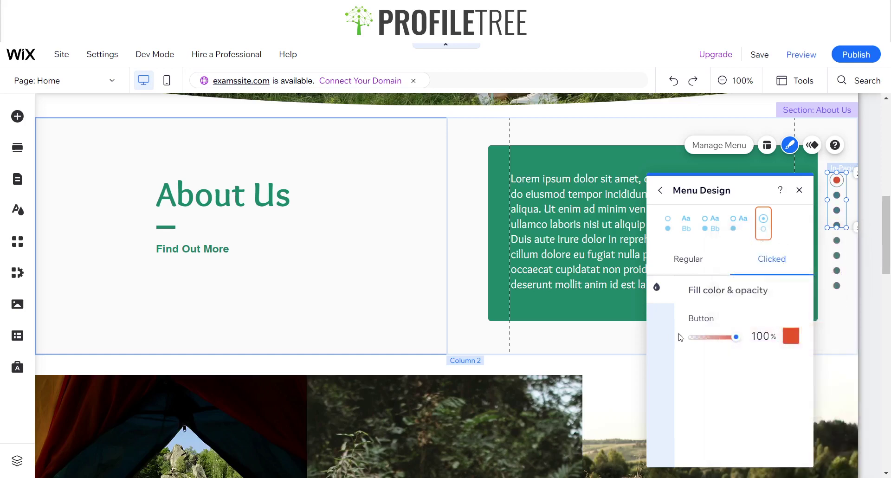
Set the fill color of the in-page menu's regular buttons to the saved green #188167
{"action": "left_click", "coordinate": [683, 265]}
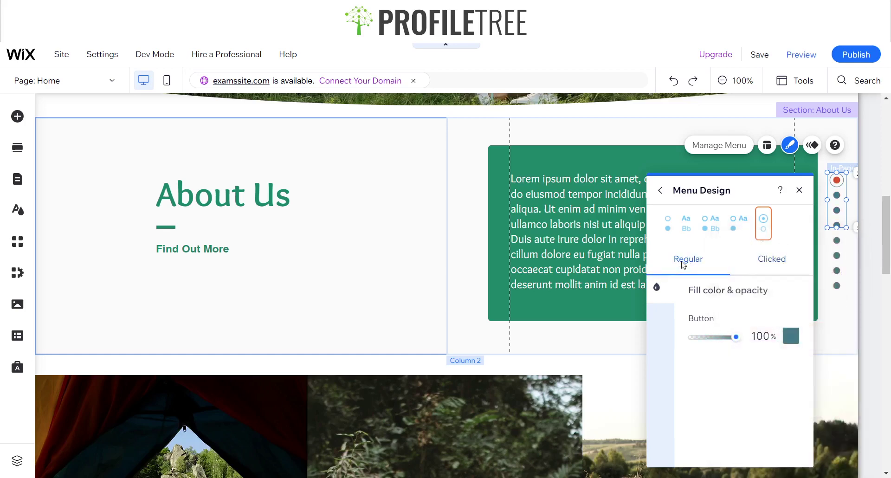
{"action": "left_click", "coordinate": [791, 336]}
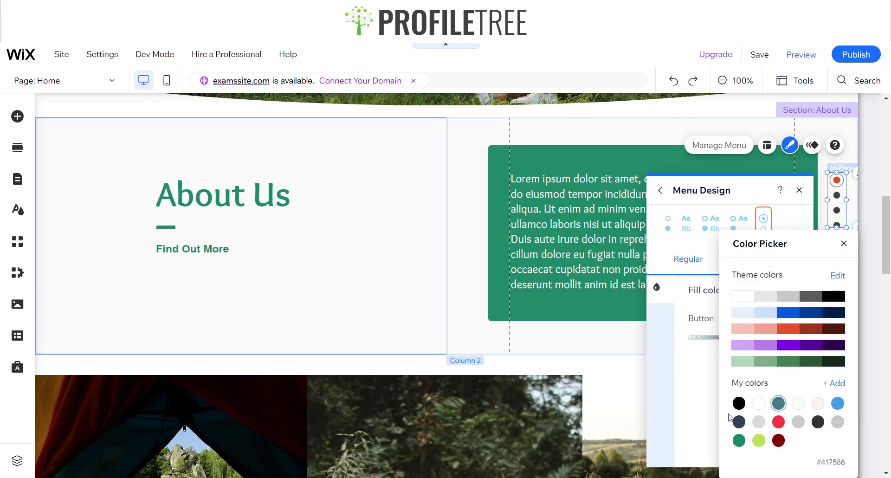
{"action": "left_click", "coordinate": [742, 441]}
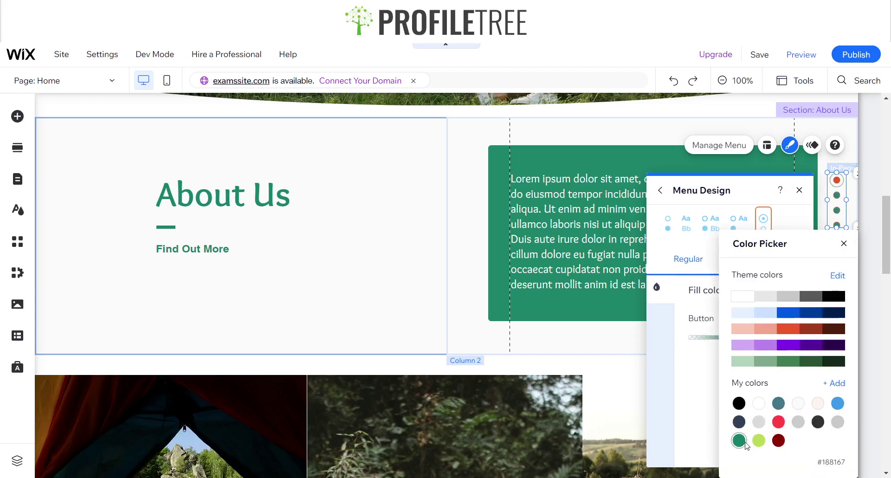
{"action": "left_click", "coordinate": [842, 243]}
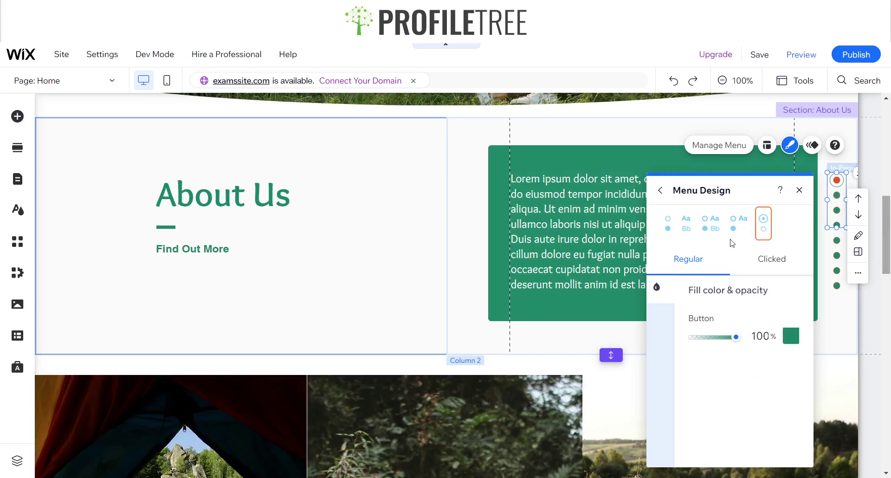
Try the other in-page menu layouts with and without labels, finishing on the text-only layout
{"action": "left_click", "coordinate": [744, 240]}
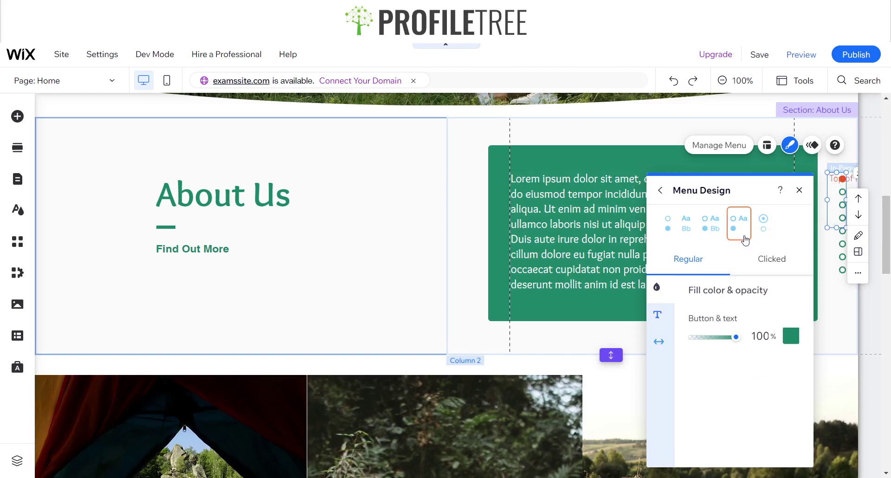
{"action": "left_click", "coordinate": [712, 231]}
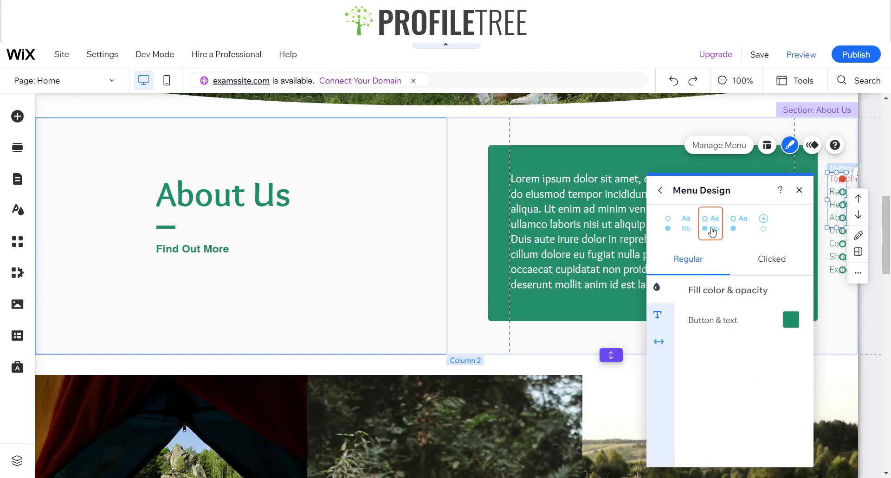
{"action": "left_click", "coordinate": [686, 226]}
{"action": "left_click", "coordinate": [669, 228]}
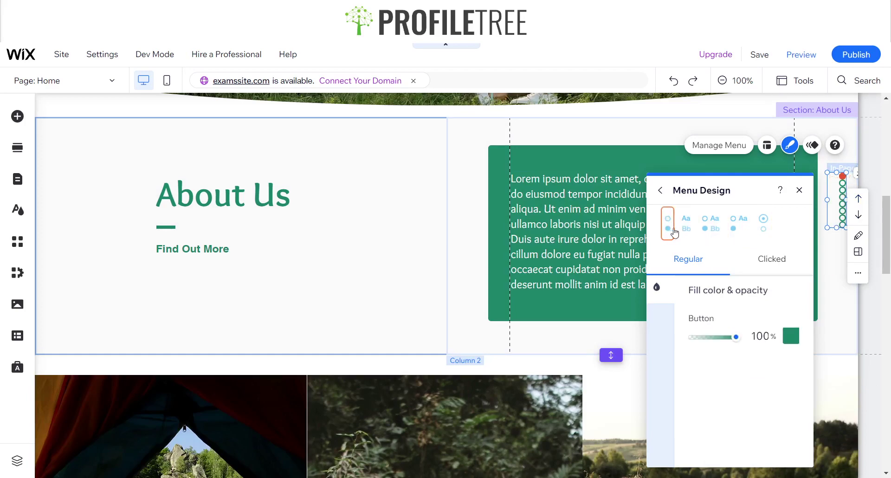
{"action": "left_click", "coordinate": [690, 229]}
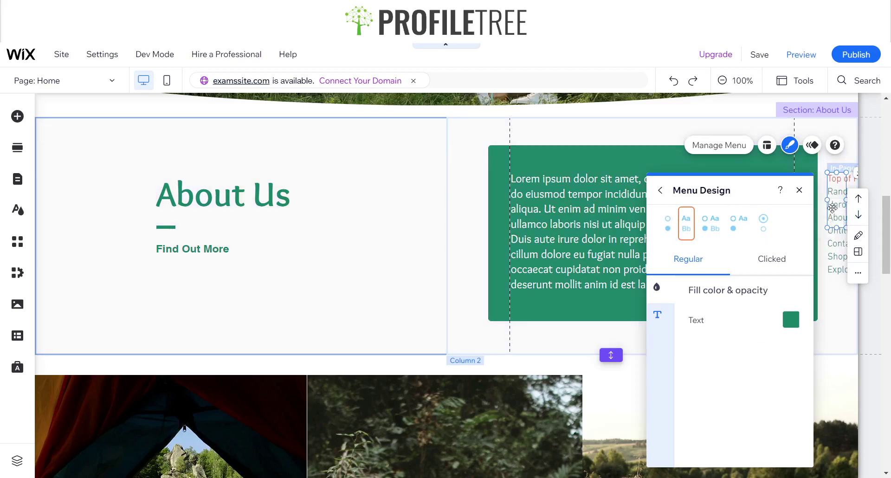
Move the in-page menu to the left of the green text box and try the small-dot and dots-with-labels layouts
{"action": "mouse_move", "coordinate": [772, 208]}
{"action": "left_mouse_down"}
{"action": "mouse_move", "coordinate": [390, 223]}
{"action": "mouse_move", "coordinate": [366, 215]}
{"action": "mouse_move", "coordinate": [387, 204]}
{"action": "left_mouse_up"}
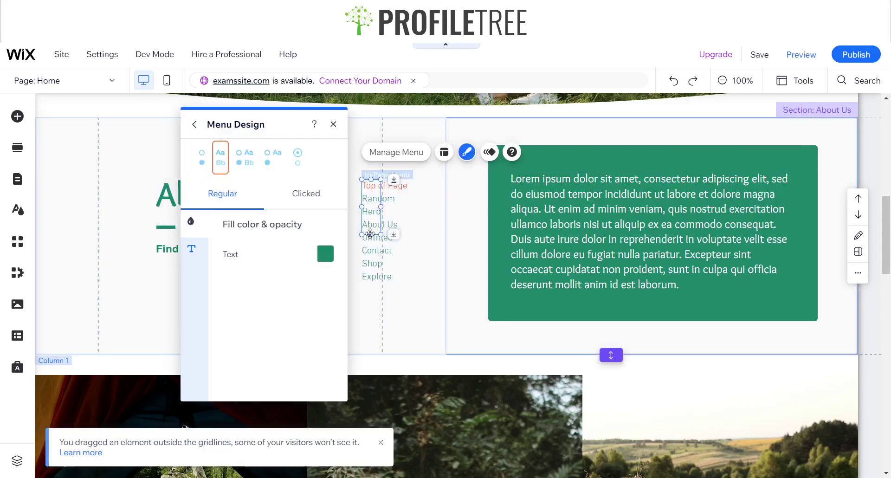
{"action": "left_click", "coordinate": [201, 158]}
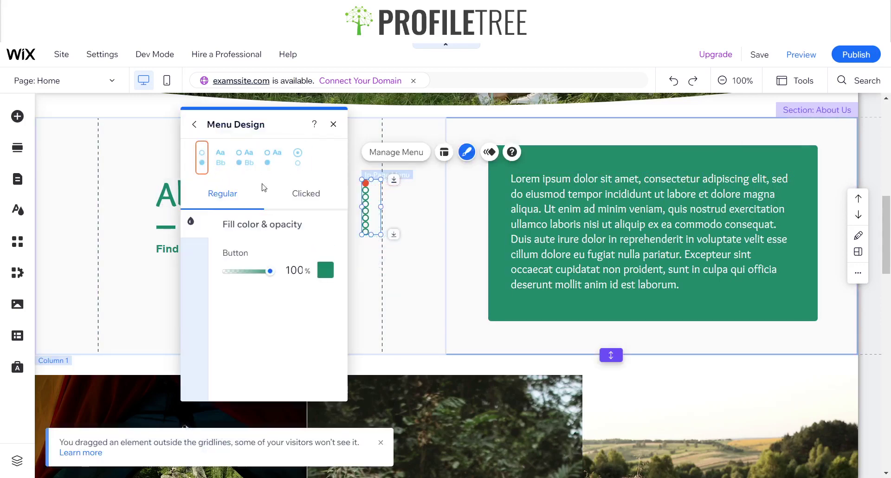
{"action": "left_click", "coordinate": [251, 162]}
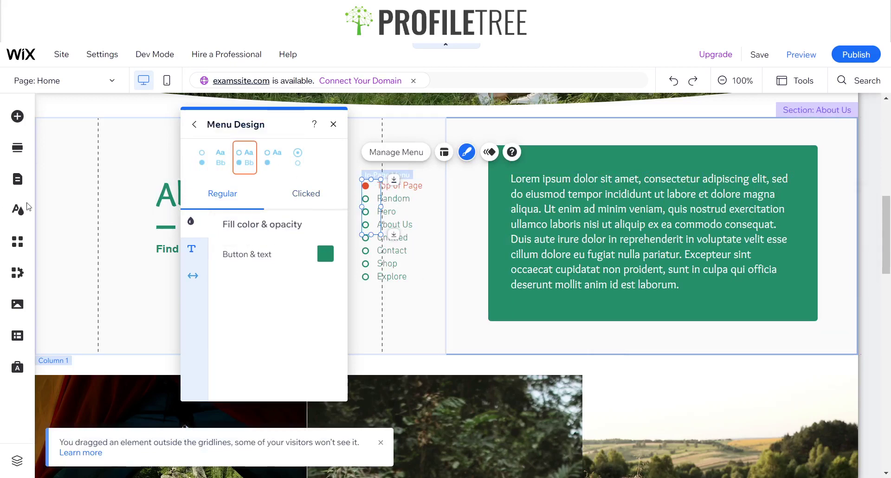
Review the labeled menu's font settings and set its text offset to 11 px
{"action": "left_click", "coordinate": [198, 253]}
{"action": "left_click", "coordinate": [194, 275]}
{"action": "left_click", "coordinate": [191, 249]}
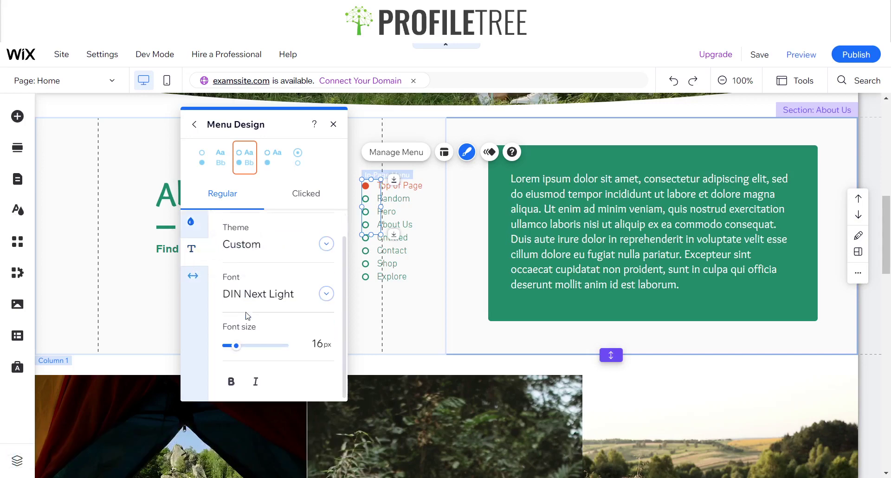
{"action": "scroll", "coordinate": [267, 333], "scroll_direction": "up", "scroll_amount": 1}
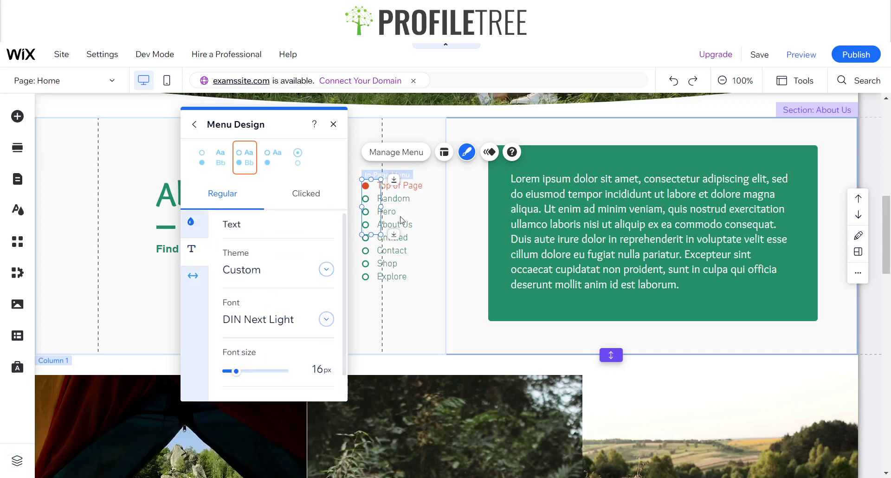
{"action": "left_click", "coordinate": [193, 275]}
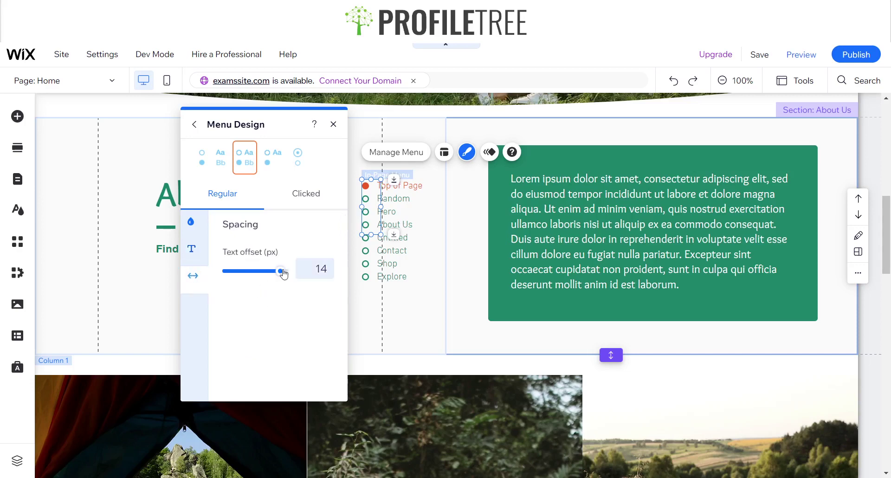
{"action": "mouse_move", "coordinate": [281, 271]}
{"action": "left_mouse_down"}
{"action": "mouse_move", "coordinate": [224, 275]}
{"action": "mouse_move", "coordinate": [276, 271]}
{"action": "mouse_move", "coordinate": [269, 271]}
{"action": "left_mouse_up"}
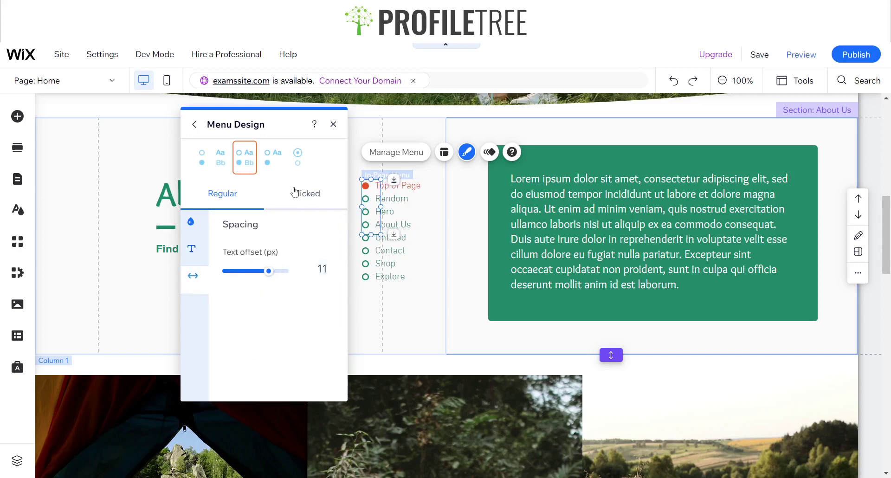
Apply the circled-dot layout without labels and move the in-page menu to just right of the green text box
{"action": "left_click", "coordinate": [297, 158]}
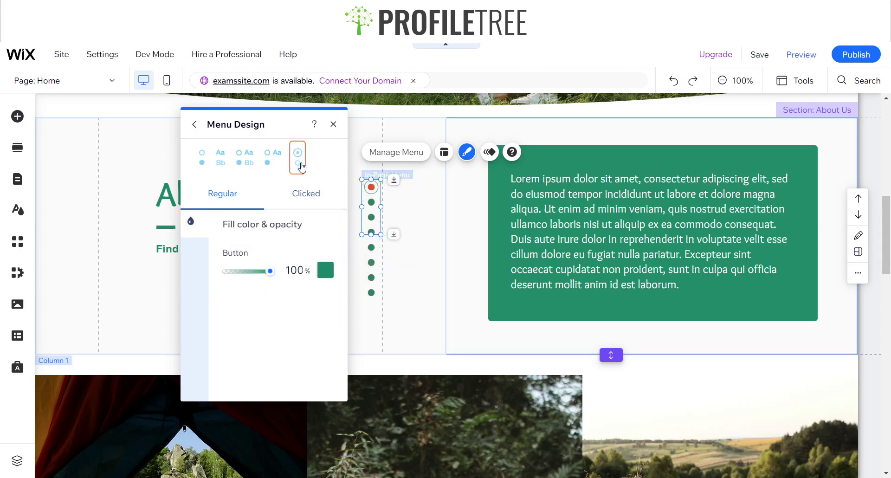
{"action": "left_click", "coordinate": [334, 124]}
{"action": "left_click_drag", "start_coordinate": [782, 222], "coordinate": [835, 200]}
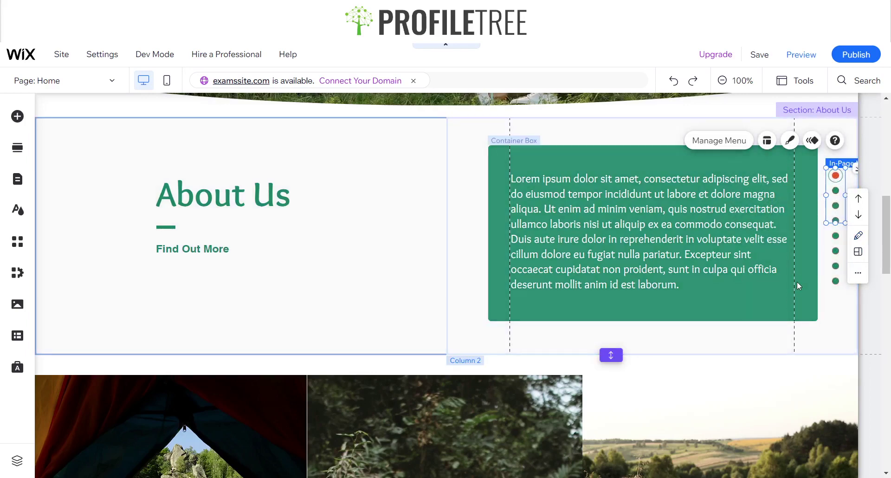
Preview the site and test the in-page menu's upper dots, jumping from the About Us section to other page sections
{"action": "left_click", "coordinate": [807, 62]}
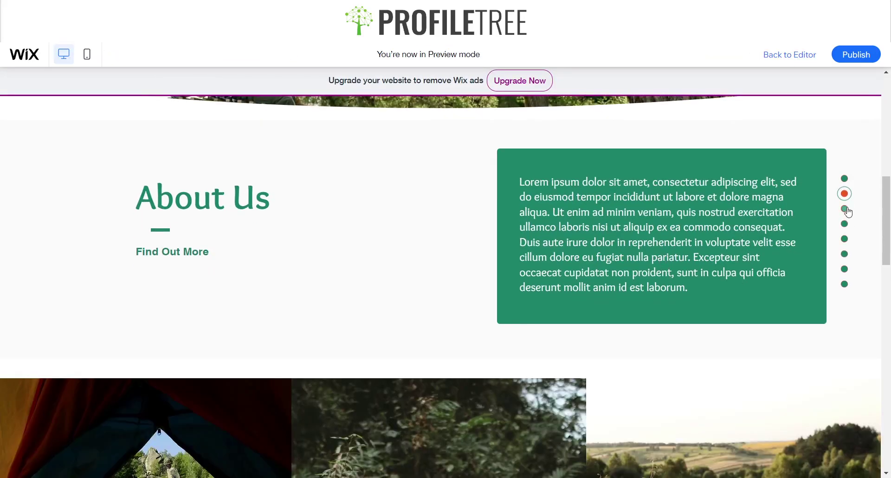
{"action": "left_click", "coordinate": [844, 180]}
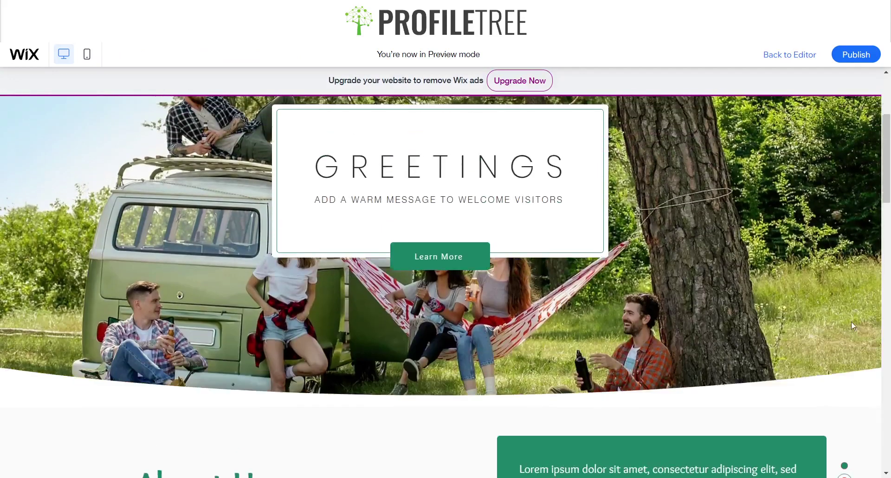
{"action": "left_click", "coordinate": [844, 309]}
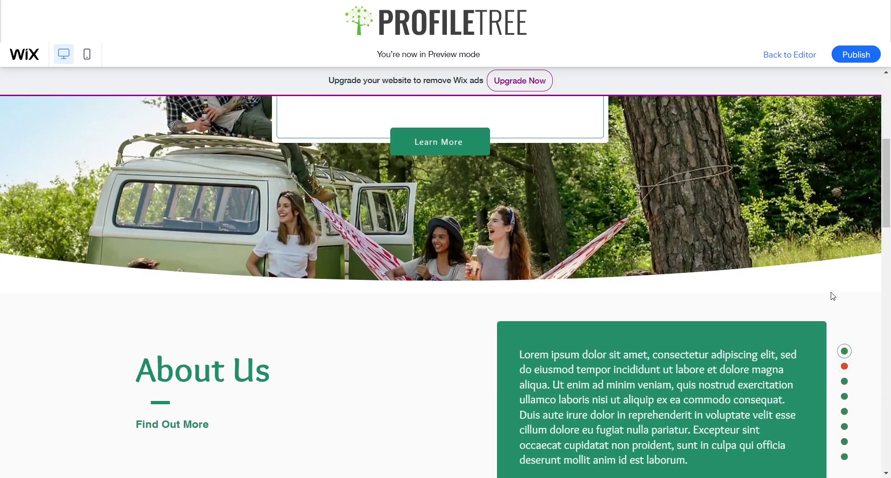
{"action": "left_click", "coordinate": [845, 324]}
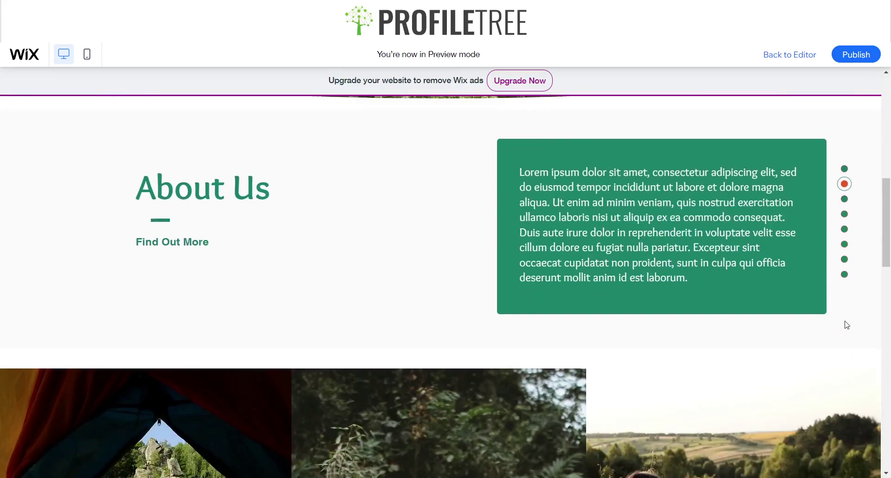
{"action": "left_click", "coordinate": [845, 216]}
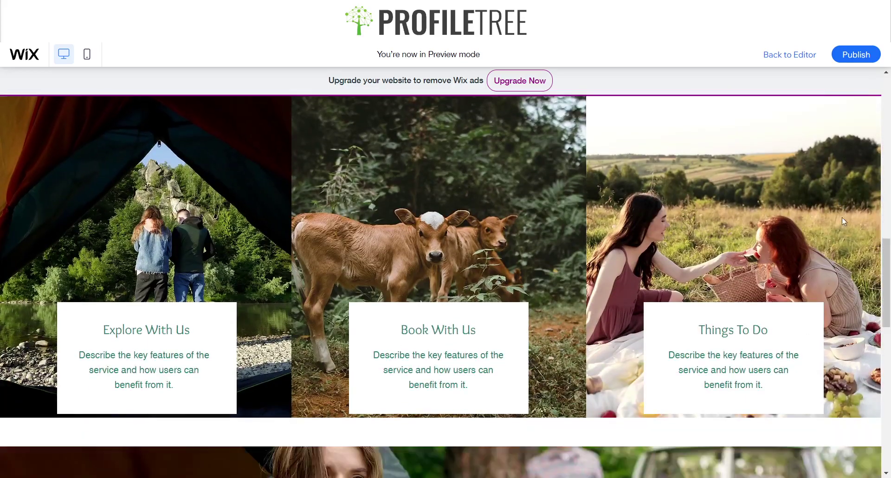
Test the lower in-page menu dots, returning to the About Us section between jumps, and go back to the editor
{"action": "scroll", "coordinate": [841, 217], "scroll_direction": "up", "scroll_amount": 9}
{"action": "left_click", "coordinate": [845, 319]}
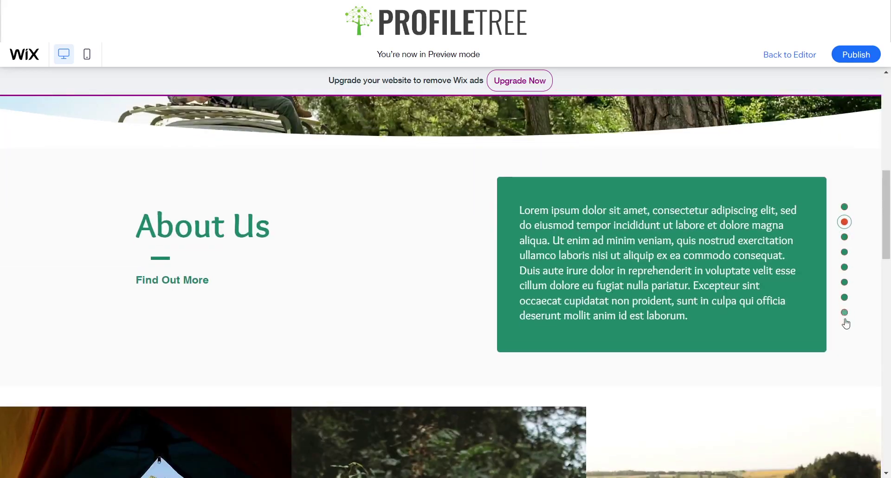
{"action": "scroll", "coordinate": [858, 311], "scroll_direction": "up", "scroll_amount": 10}
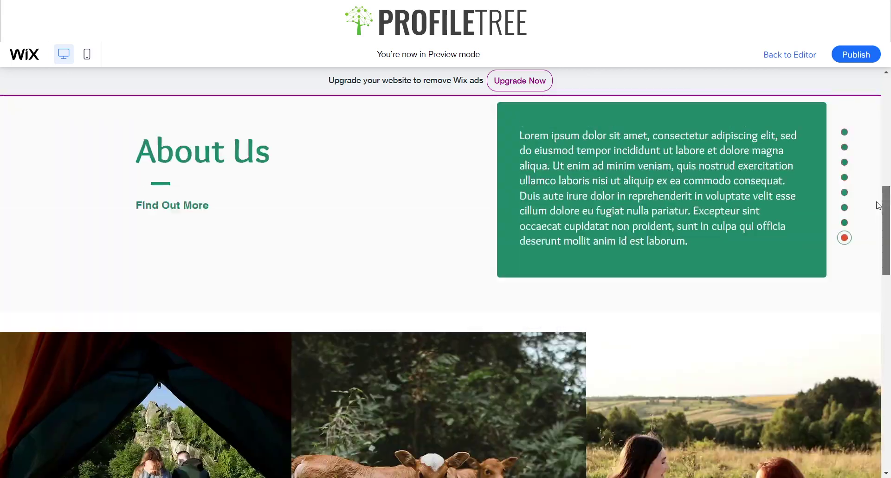
{"action": "left_click", "coordinate": [846, 264]}
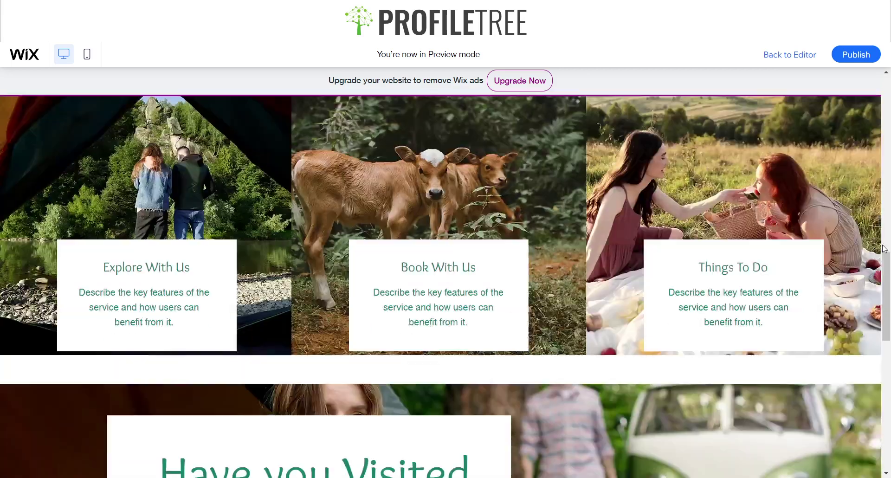
{"action": "scroll", "coordinate": [886, 410], "scroll_direction": "up", "scroll_amount": 10}
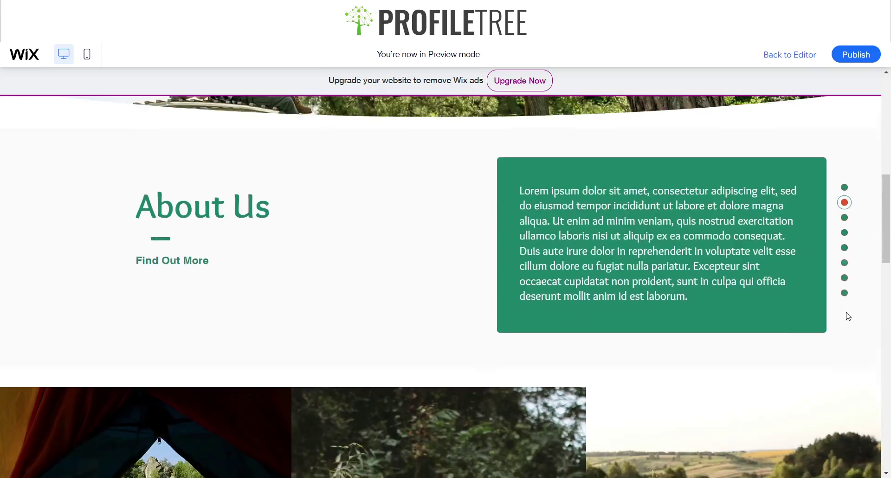
{"action": "left_click", "coordinate": [845, 263]}
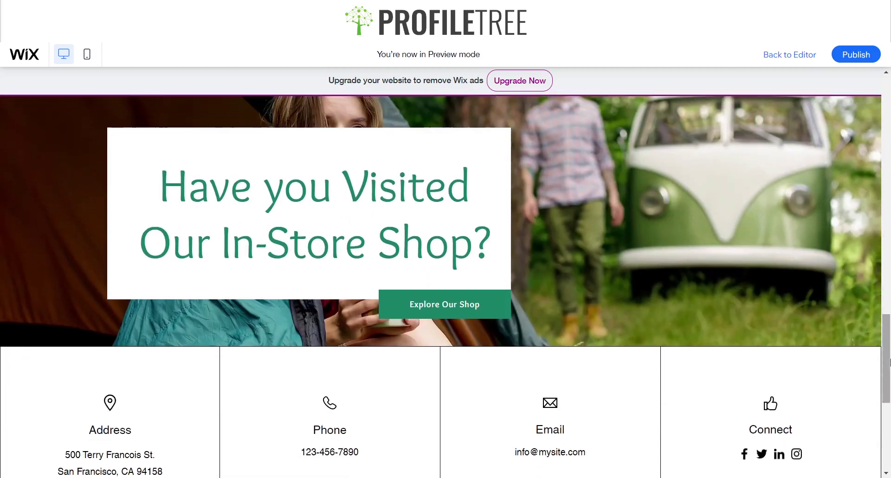
{"action": "left_click_drag", "start_coordinate": [885, 343], "coordinate": [872, 162]}
{"action": "left_click", "coordinate": [843, 325]}
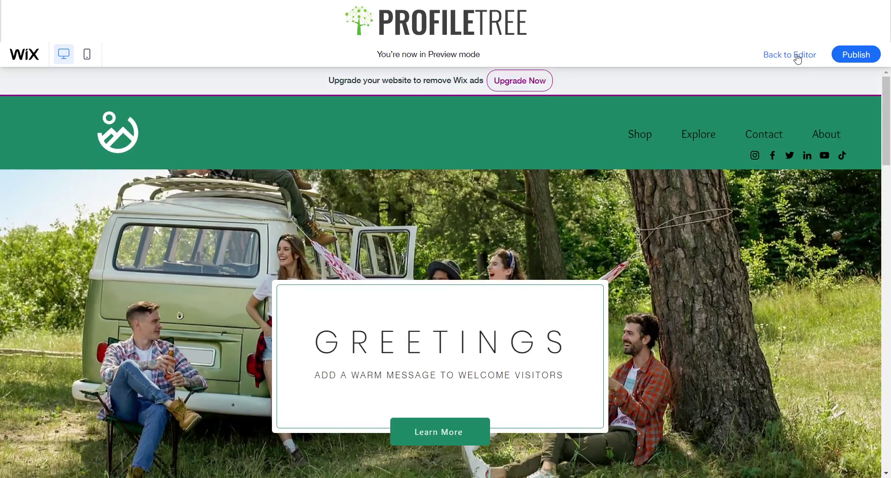
{"action": "left_click", "coordinate": [798, 56]}
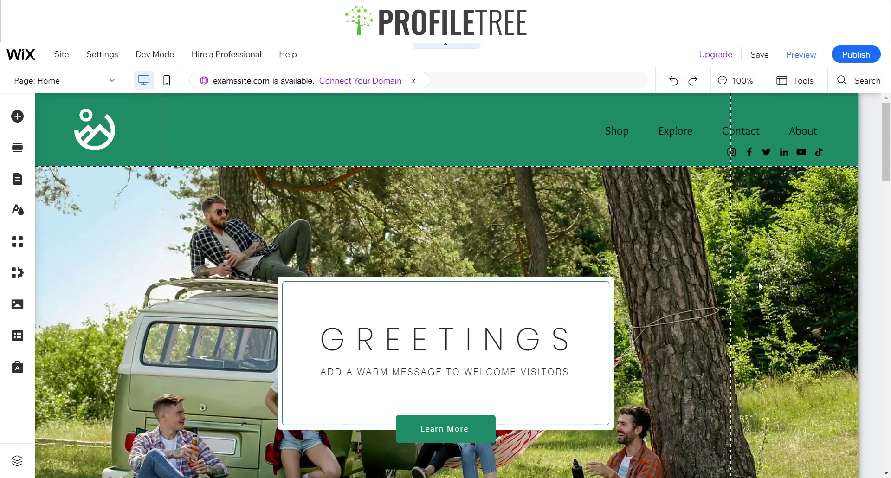
Pin the in-page menu in the About Us section to the screen
{"action": "scroll", "coordinate": [763, 279], "scroll_direction": "down", "scroll_amount": 9}
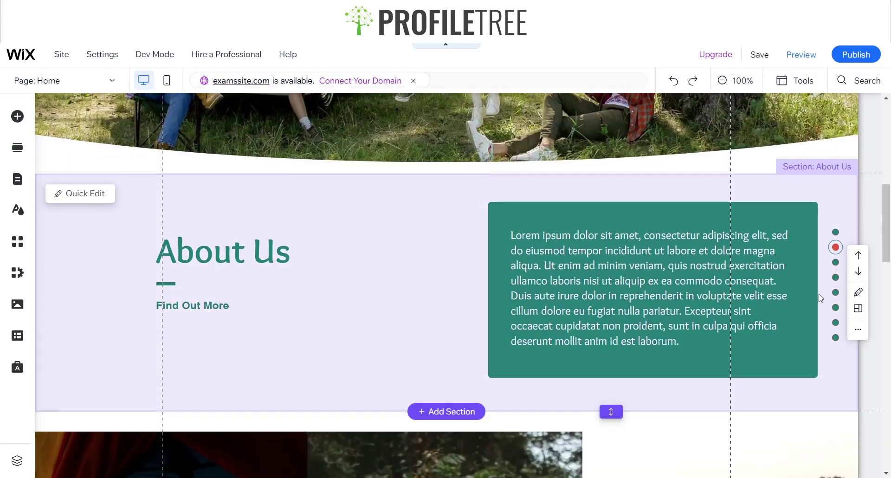
{"action": "left_click", "coordinate": [836, 277]}
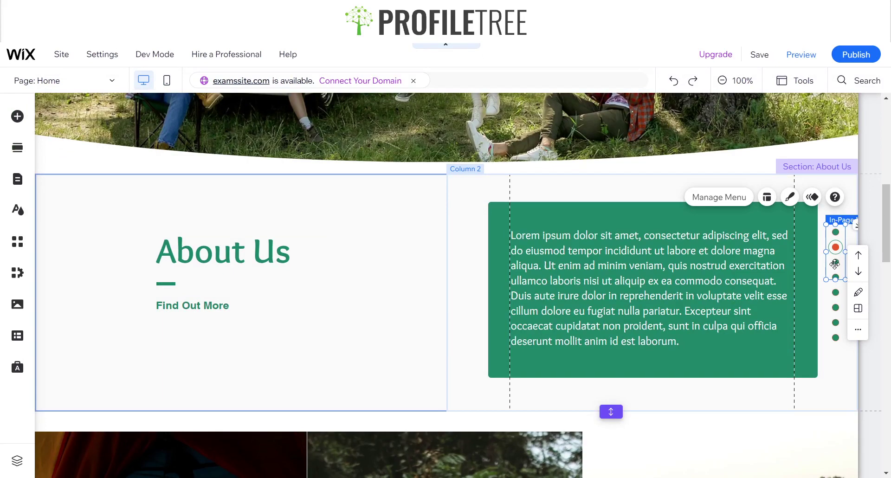
{"action": "right_click", "coordinate": [835, 263]}
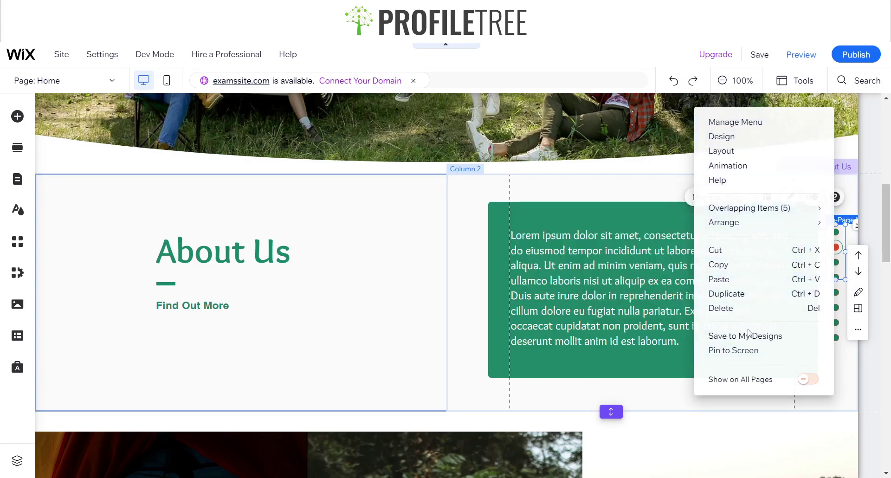
{"action": "left_click", "coordinate": [747, 354]}
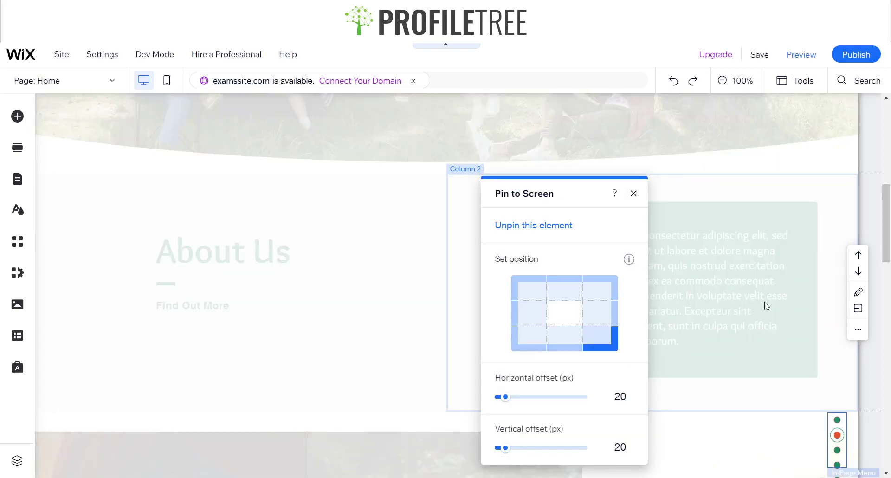
Try pinning the in-page menu at the top-right, top-centre, top-left, bottom-left and bottom-centre positions
{"action": "left_click", "coordinate": [602, 317]}
{"action": "left_click", "coordinate": [600, 289]}
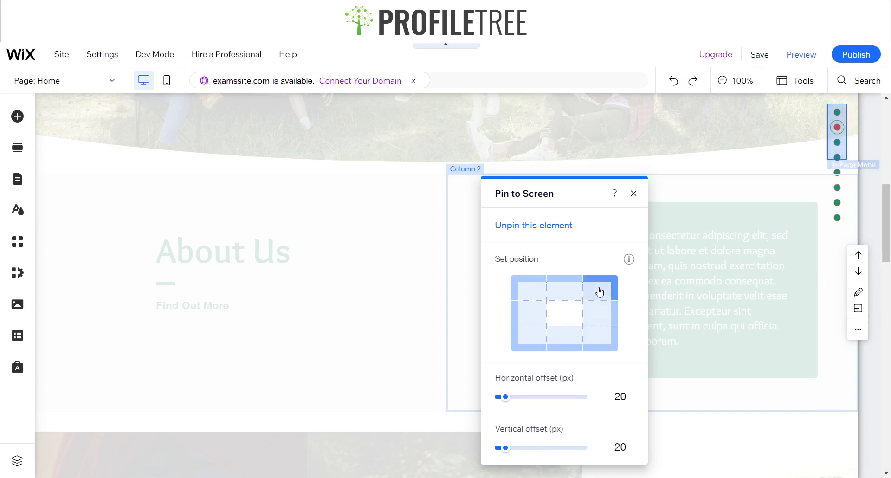
{"action": "left_click", "coordinate": [567, 288]}
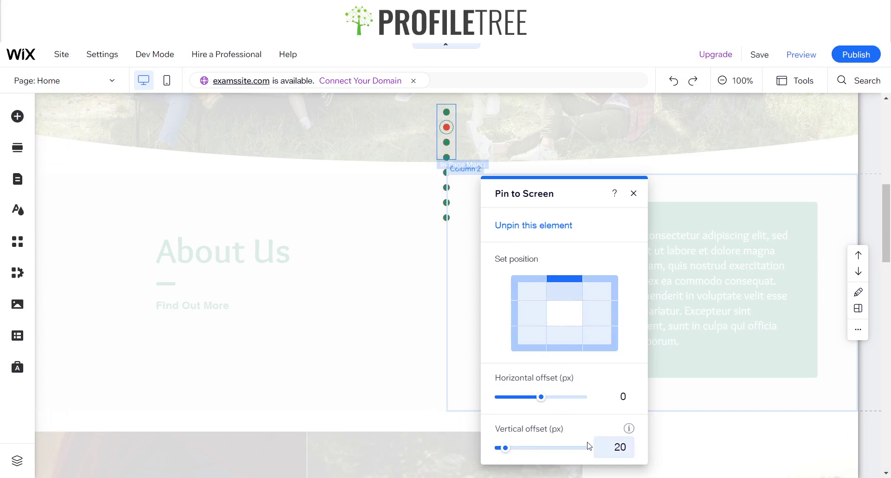
{"action": "left_click", "coordinate": [526, 289]}
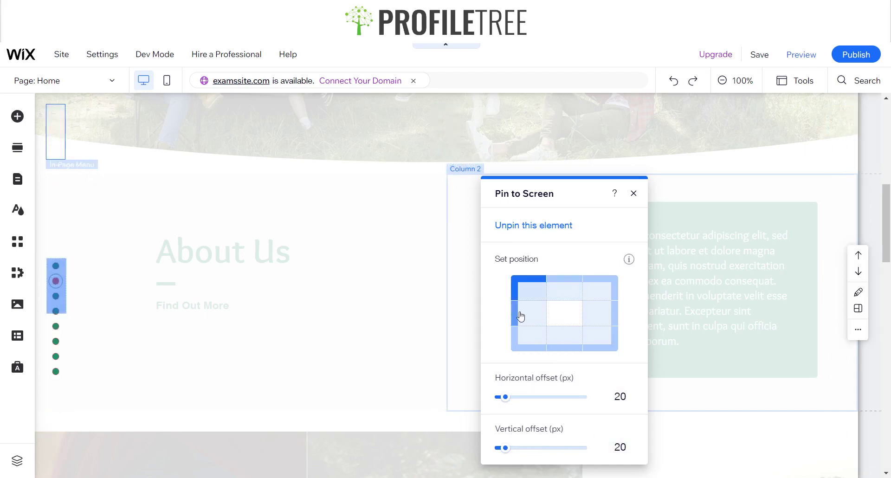
{"action": "left_click", "coordinate": [542, 343]}
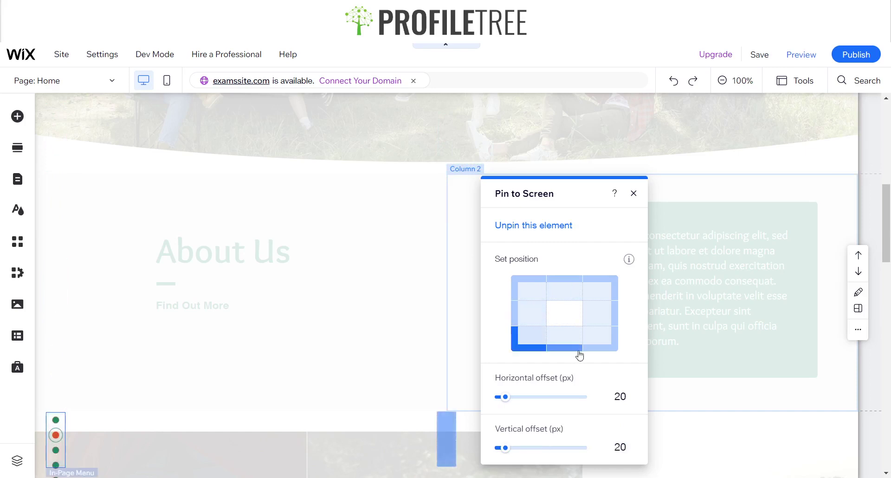
{"action": "left_click", "coordinate": [568, 341]}
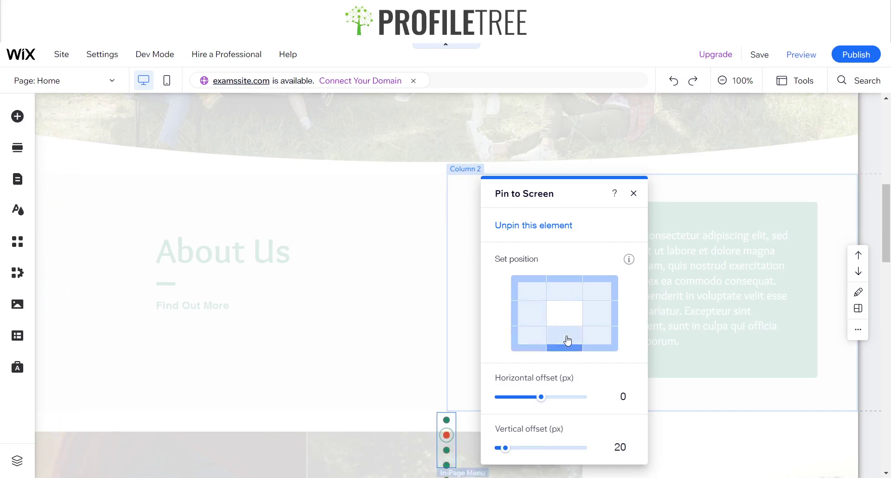
Try the middle-right pin position with a smaller horizontal offset for the in-page menu
{"action": "left_click", "coordinate": [601, 312]}
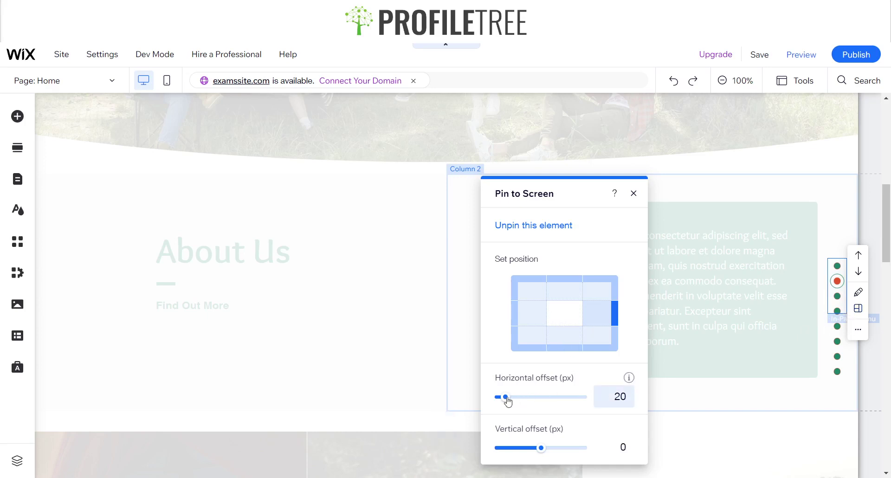
{"action": "left_click_drag", "start_coordinate": [507, 399], "coordinate": [538, 399]}
{"action": "left_click", "coordinate": [475, 404]}
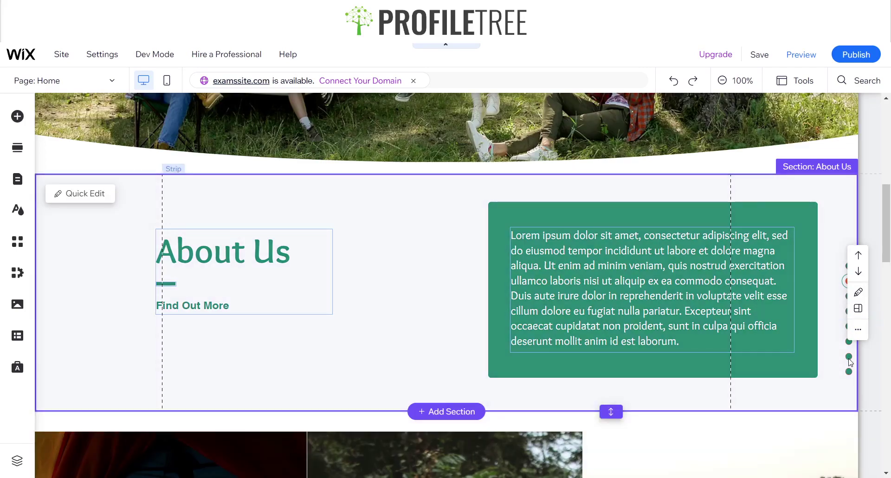
Try to reselect the pinned in-page menu near the About Us section's edge, and undo the last pin position and offset changes
{"action": "left_click", "coordinate": [849, 356]}
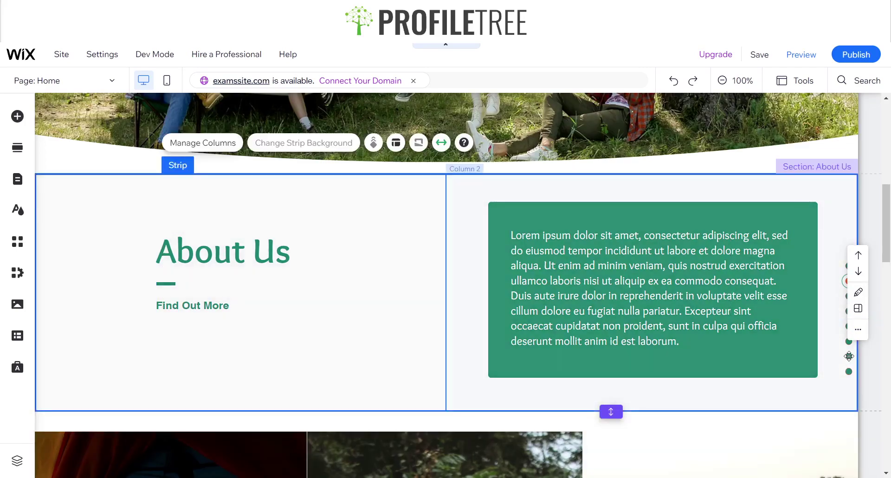
{"action": "left_click", "coordinate": [849, 356]}
{"action": "right_click", "coordinate": [849, 356]}
{"action": "left_click", "coordinate": [845, 379]}
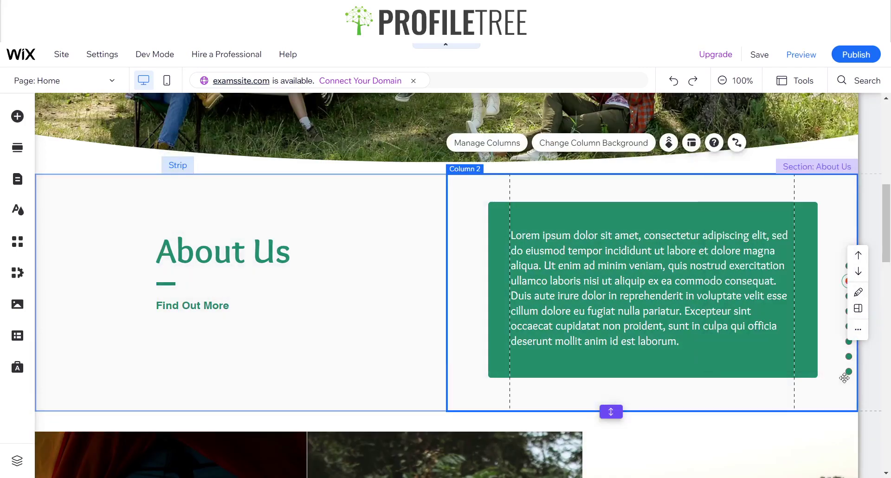
{"action": "key", "text": "ctrl+z"}
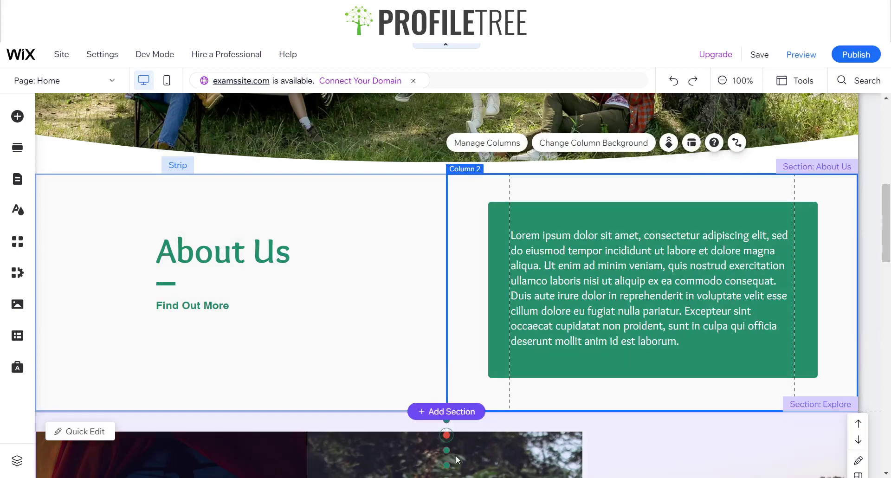
Set the in-page menu's pin position to middle right with a 20 px horizontal and 0 px vertical offset
{"action": "left_click", "coordinate": [445, 437]}
{"action": "right_click", "coordinate": [446, 437]}
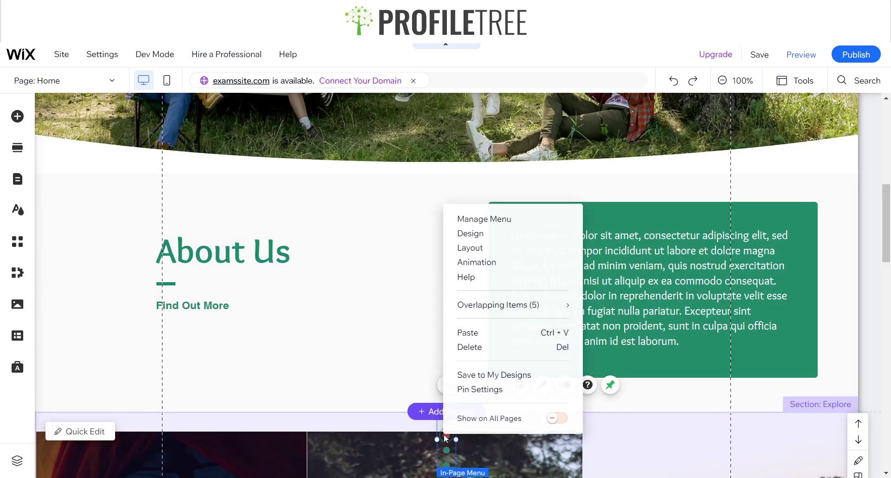
{"action": "left_click", "coordinate": [505, 391]}
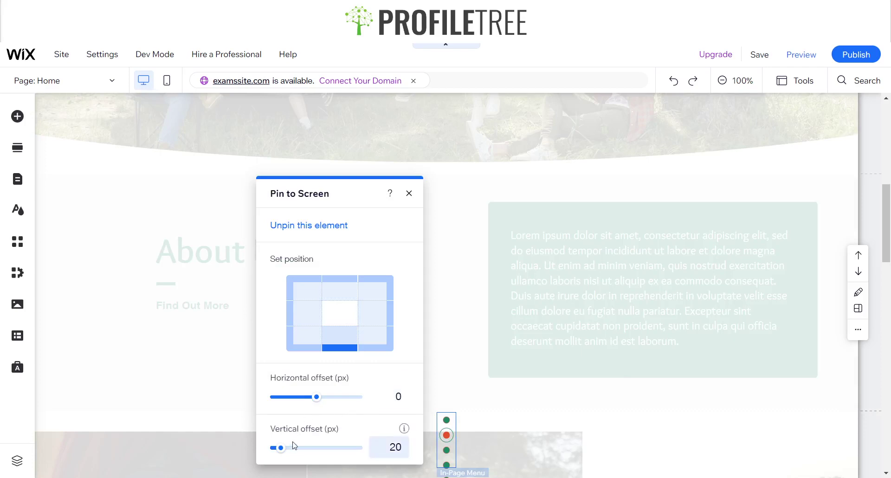
{"action": "left_click", "coordinate": [370, 314]}
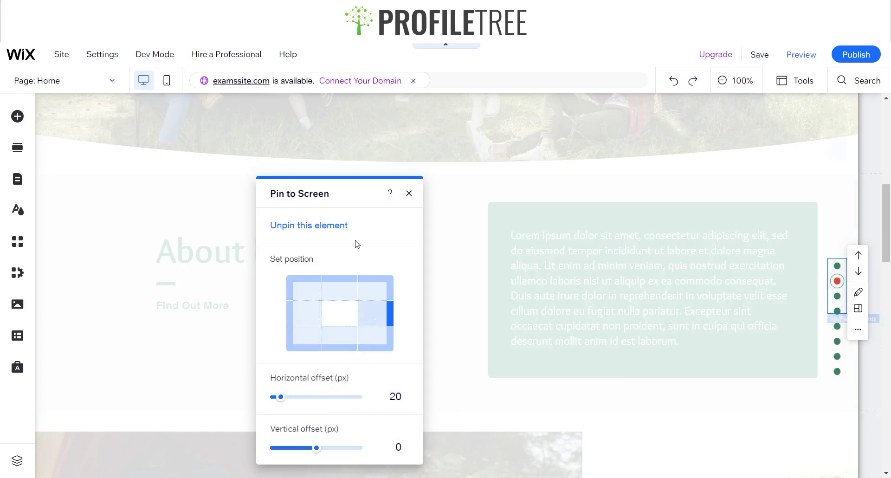
{"action": "left_click", "coordinate": [409, 193]}
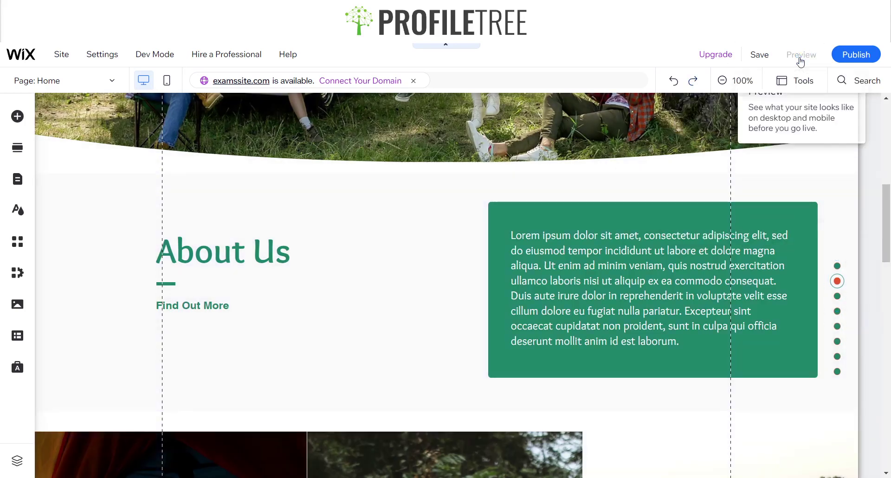
Preview the site and test the pinned in-page menu by jumping to the page top and to the third menu anchor
{"action": "left_click", "coordinate": [801, 56]}
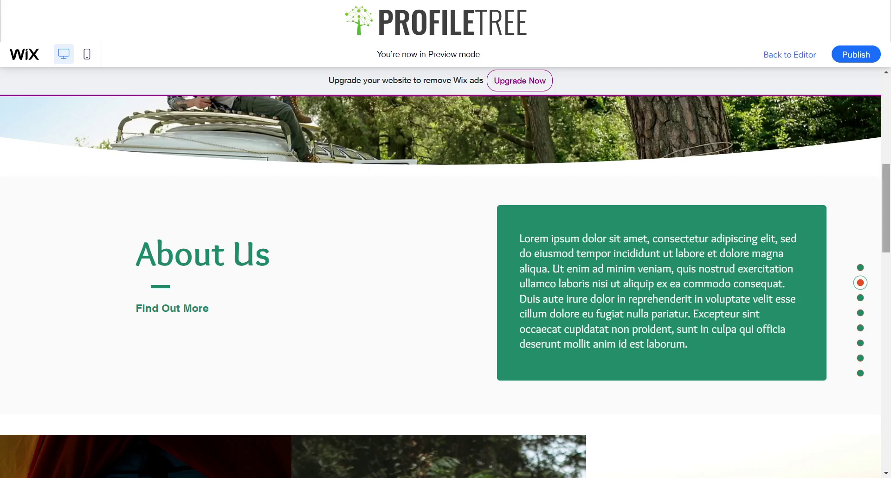
{"action": "left_click_drag", "start_coordinate": [887, 185], "coordinate": [889, 130]}
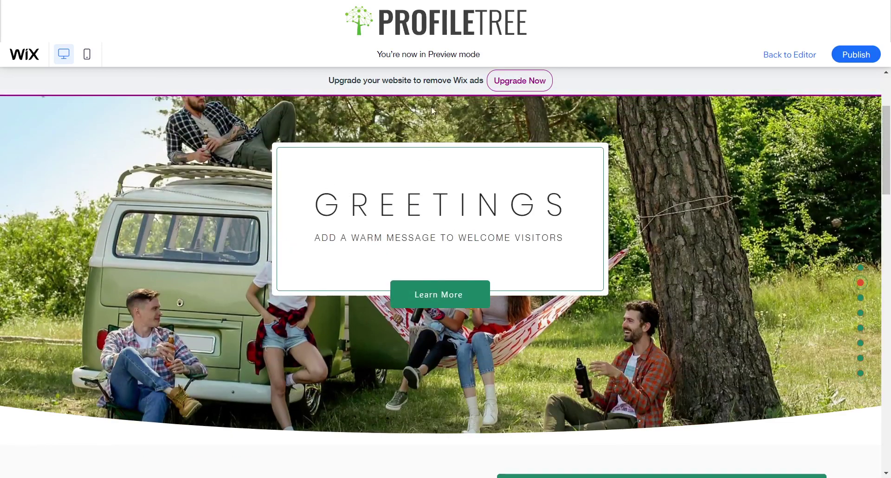
{"action": "left_click", "coordinate": [861, 268]}
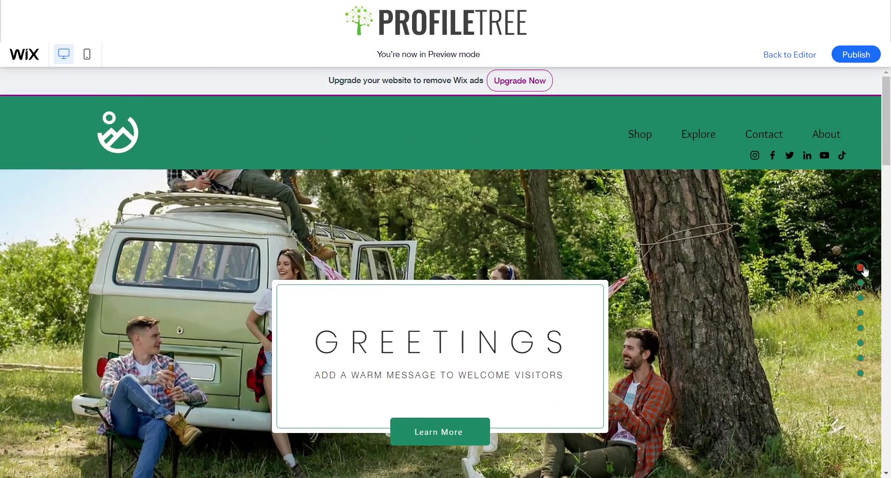
{"action": "scroll", "coordinate": [863, 290], "scroll_direction": "down", "scroll_amount": 2}
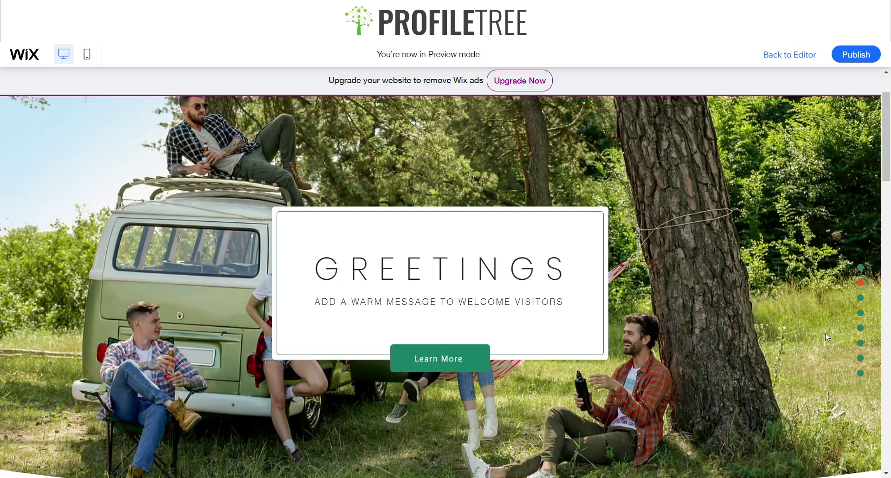
{"action": "left_click", "coordinate": [862, 301]}
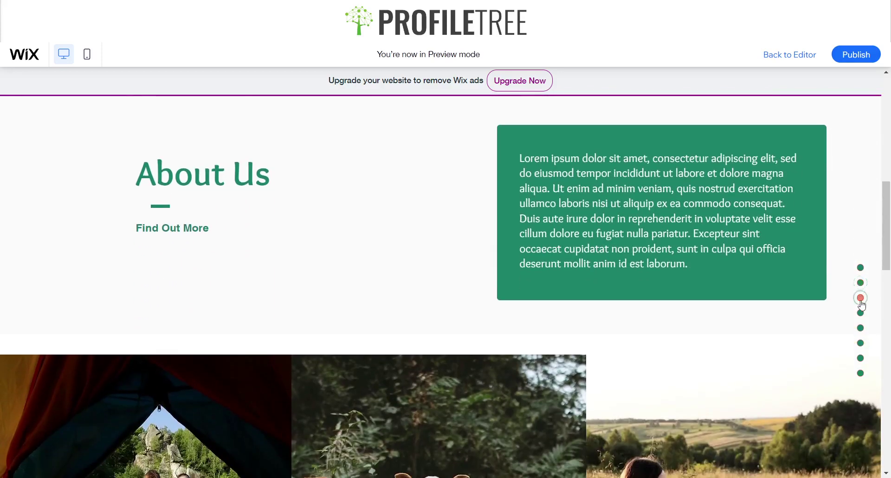
Test the fourth through eighth in-page menu anchors in order, and check the active marker while returning up the page to About Us
{"action": "left_click", "coordinate": [861, 313]}
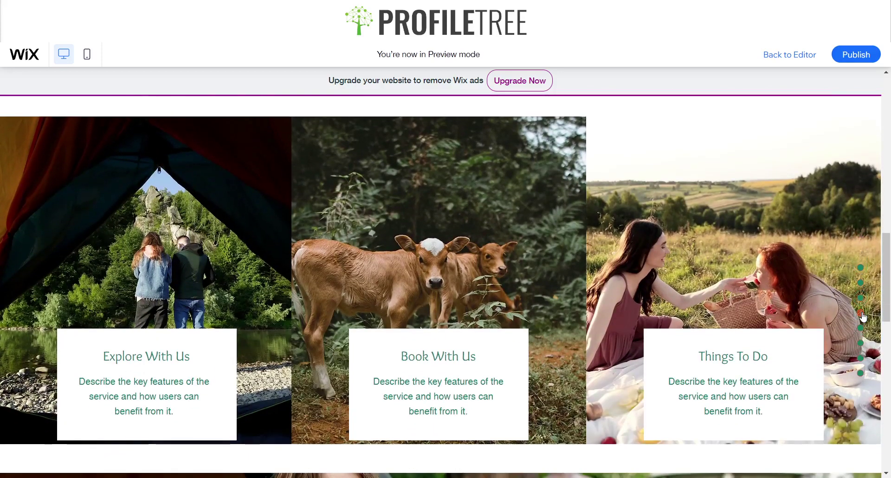
{"action": "left_click", "coordinate": [861, 329]}
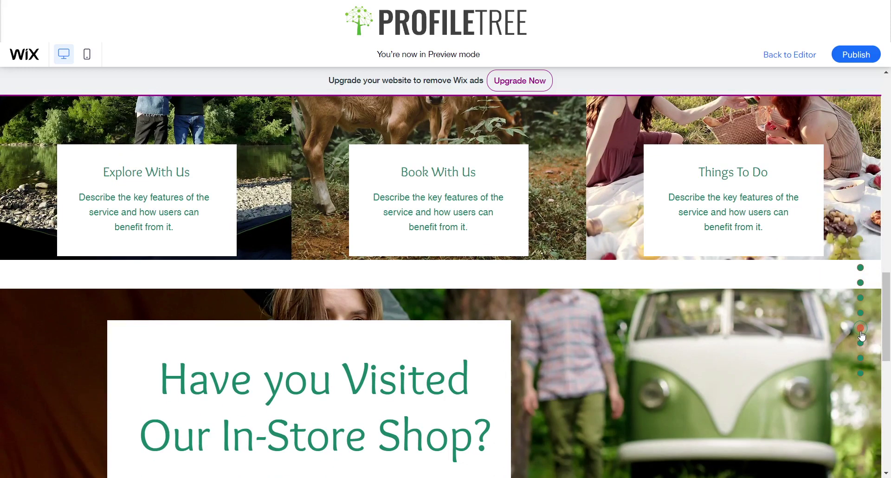
{"action": "left_click", "coordinate": [861, 344]}
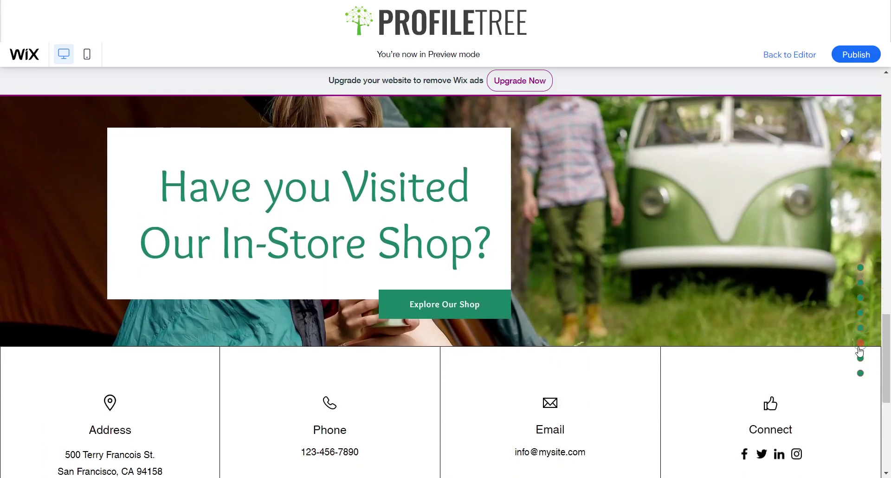
{"action": "left_click", "coordinate": [860, 359]}
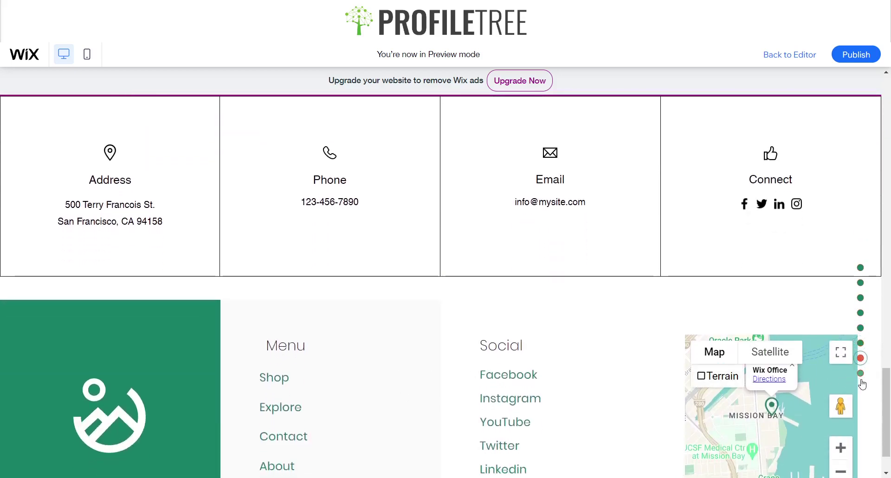
{"action": "left_click", "coordinate": [860, 374]}
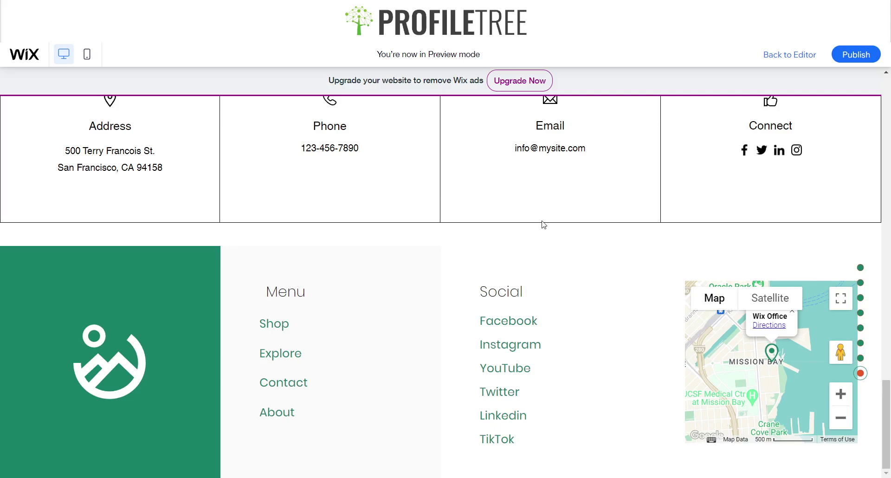
{"action": "scroll", "coordinate": [544, 224], "scroll_direction": "up", "scroll_amount": 3}
{"action": "scroll", "coordinate": [547, 234], "scroll_direction": "up", "scroll_amount": 10}
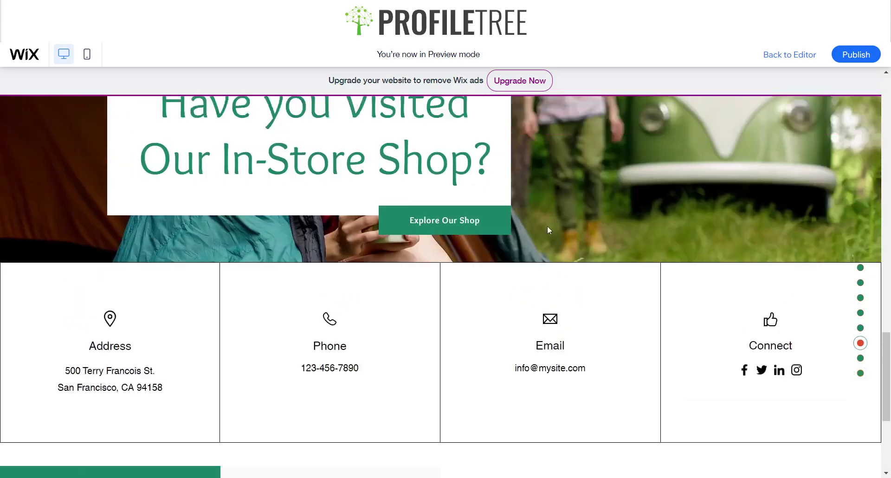
{"action": "scroll", "coordinate": [683, 327], "scroll_direction": "up", "scroll_amount": 2}
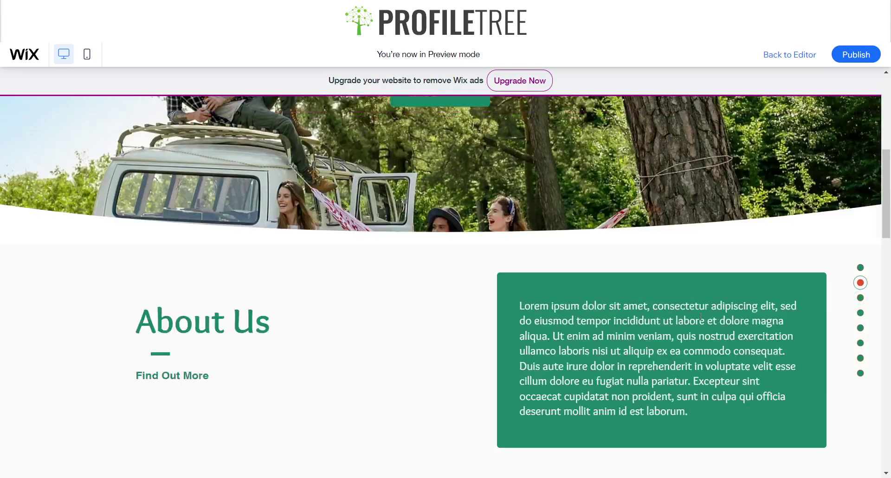